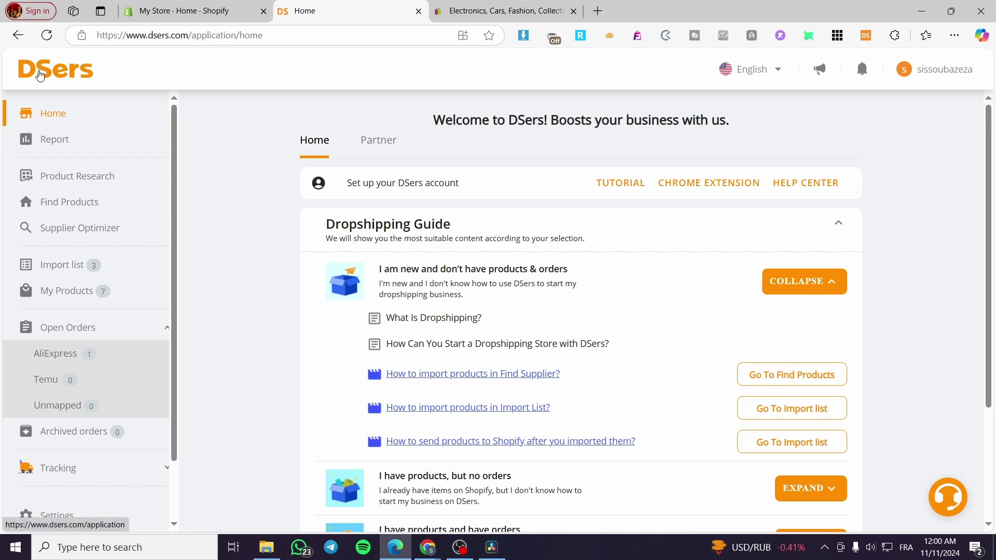
Switch to eBay and look over its home page, including the promotions and popular categories
click(498, 11)
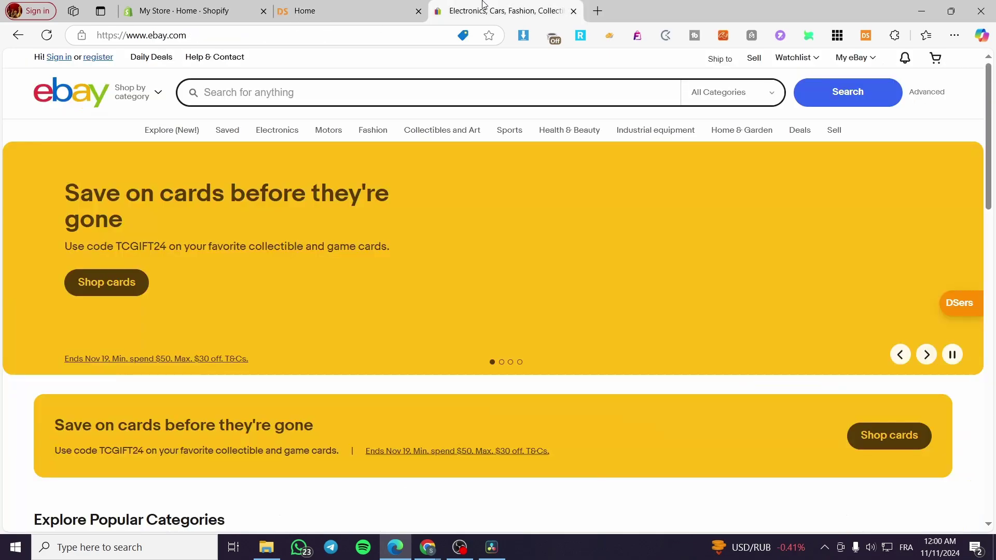
scroll(499, 215, down, 8)
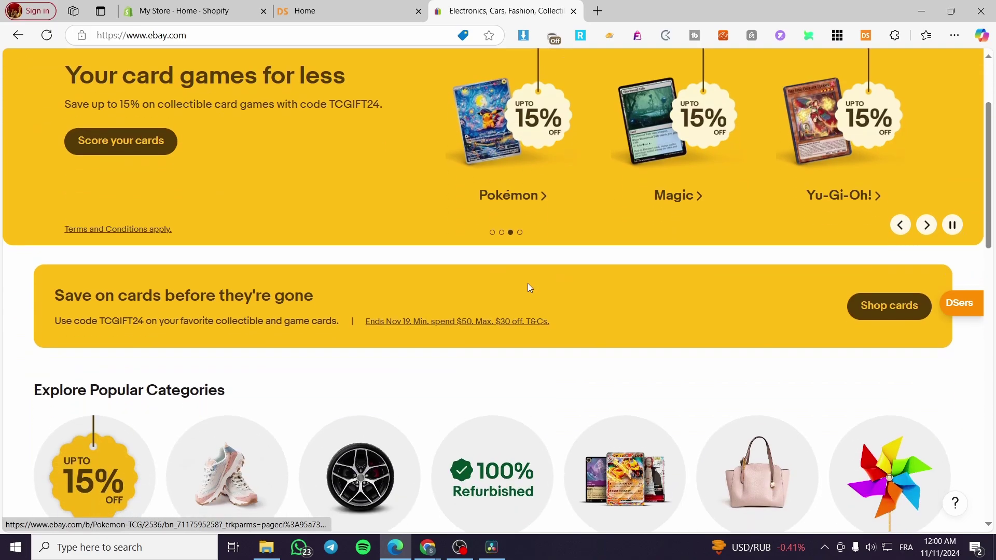
scroll(449, 312, up, 8)
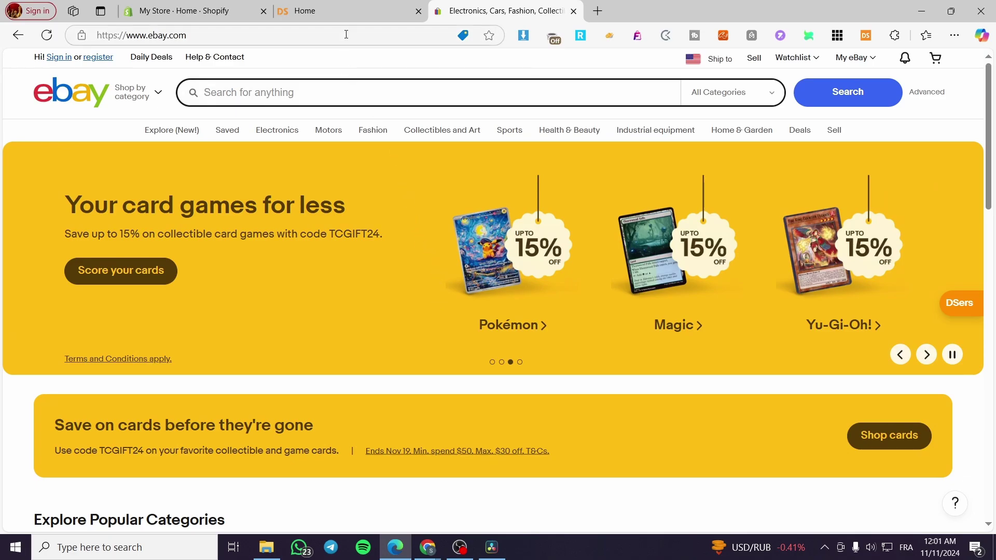
mouse_move(338, 6)
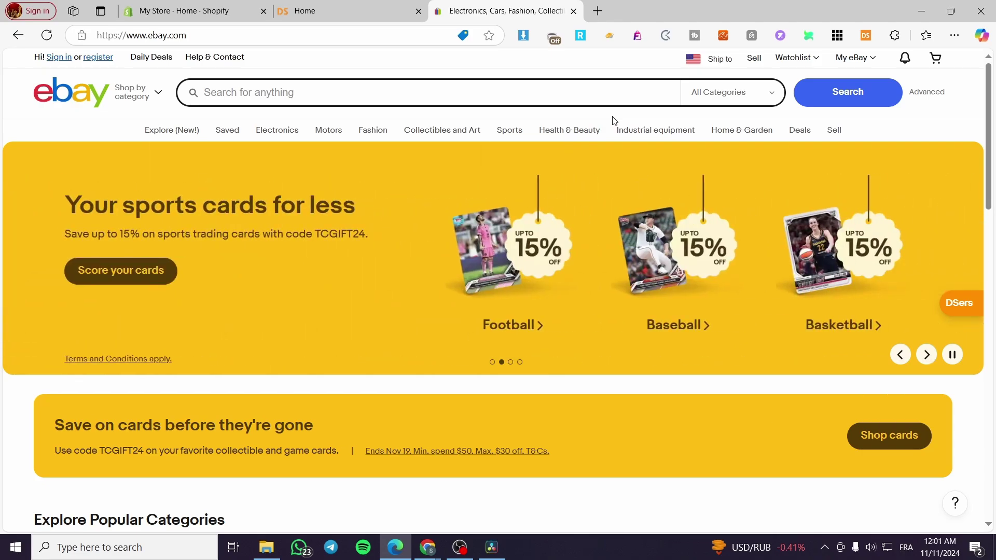
click(329, 10)
click(480, 6)
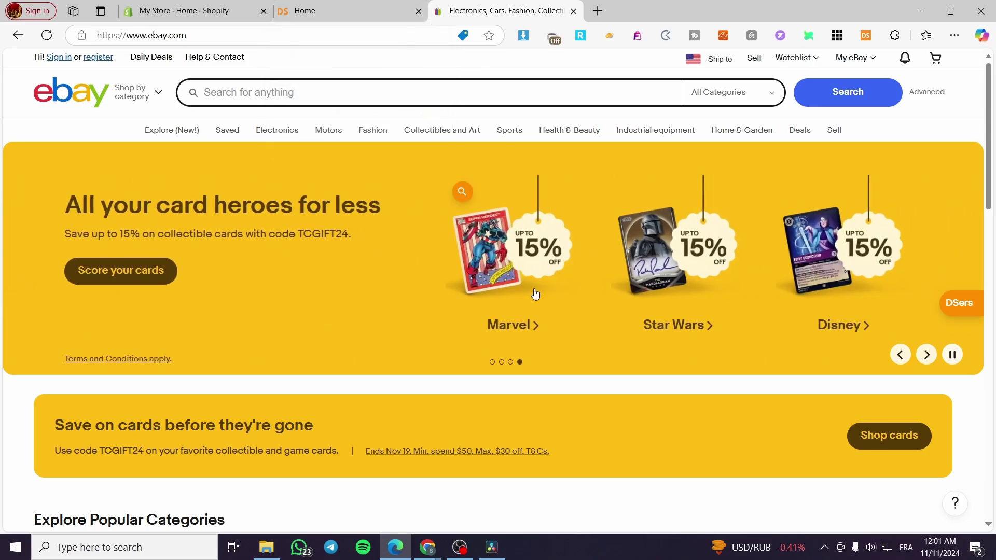
Switch to DSers, open its Find Products page and look over the AliExpress supplier catalogue
click(343, 22)
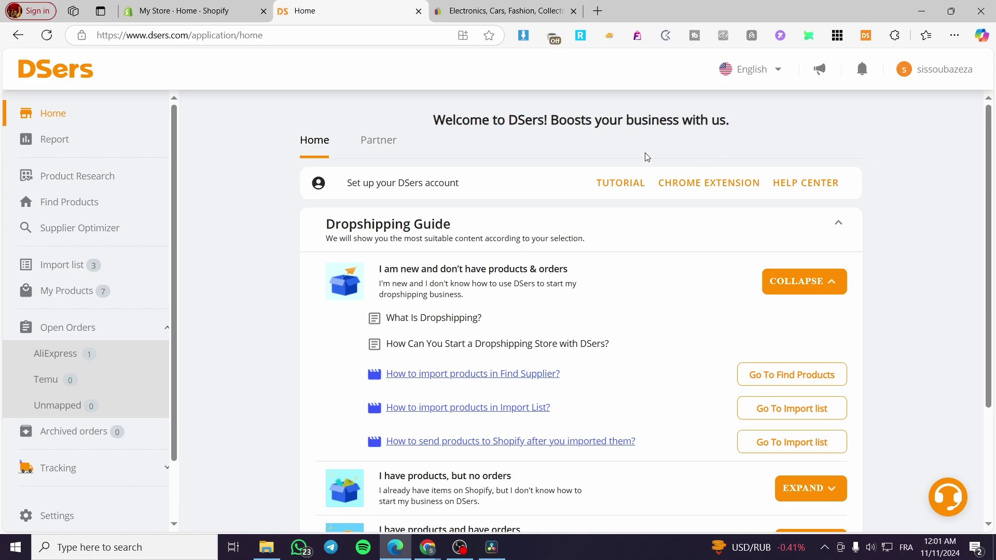
click(75, 206)
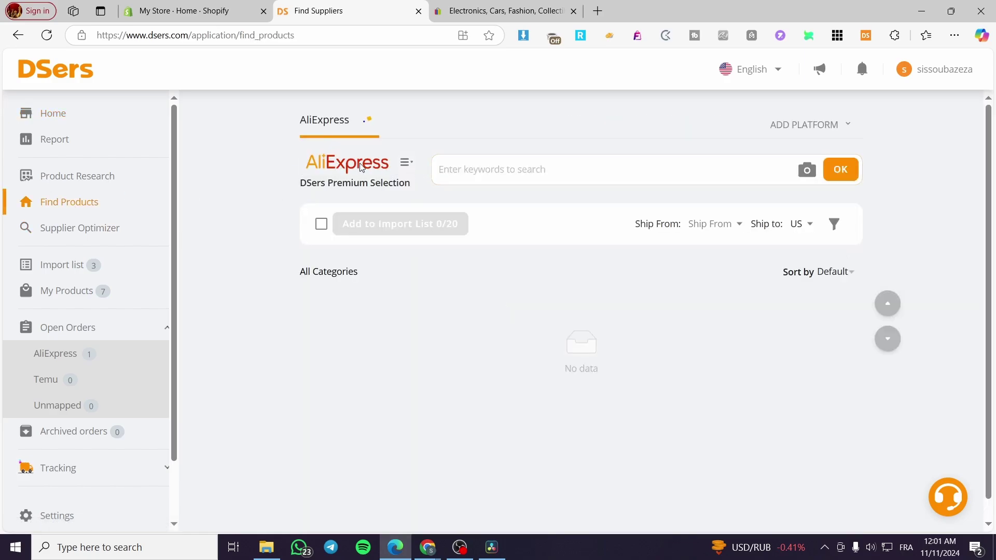
scroll(818, 228, down, 1)
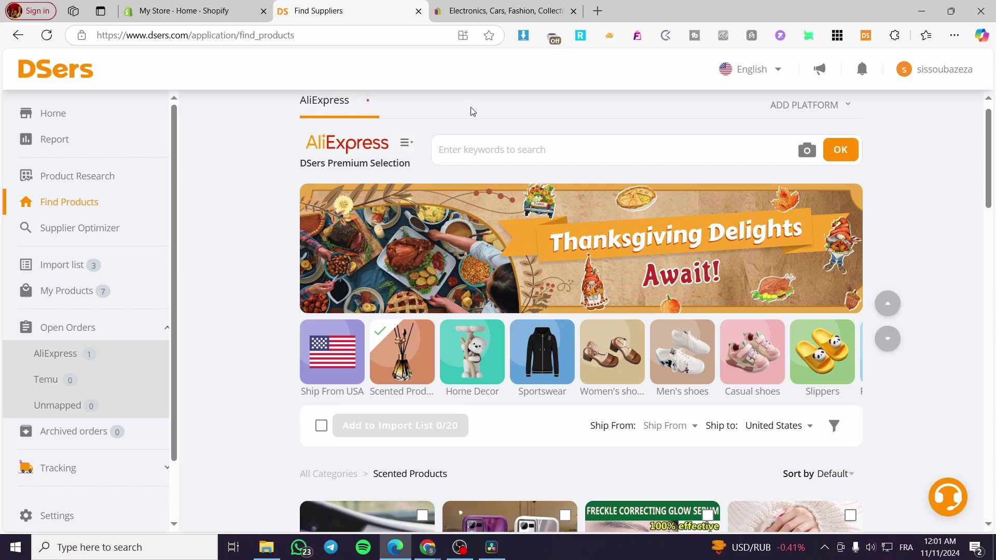
scroll(479, 130, up, 1)
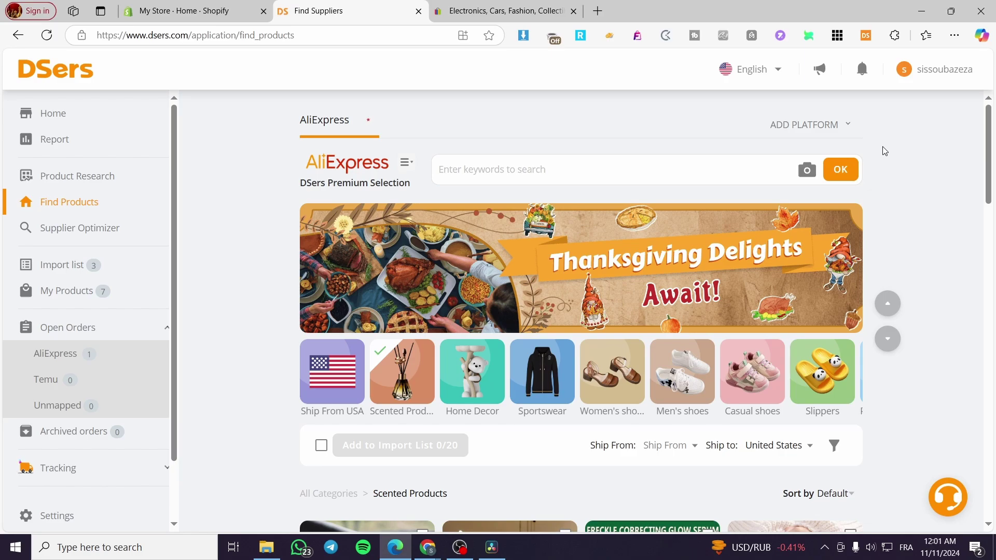
click(481, 6)
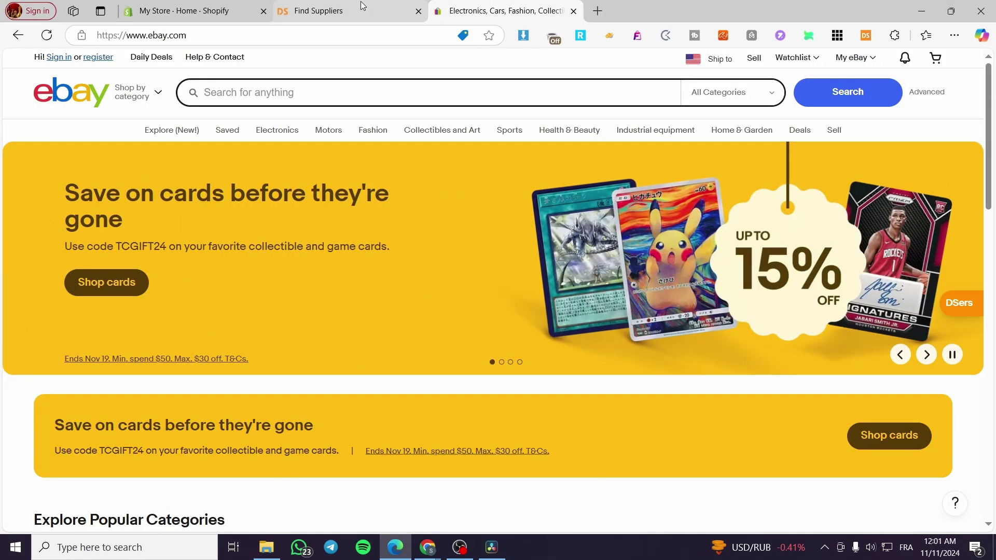
click(361, 4)
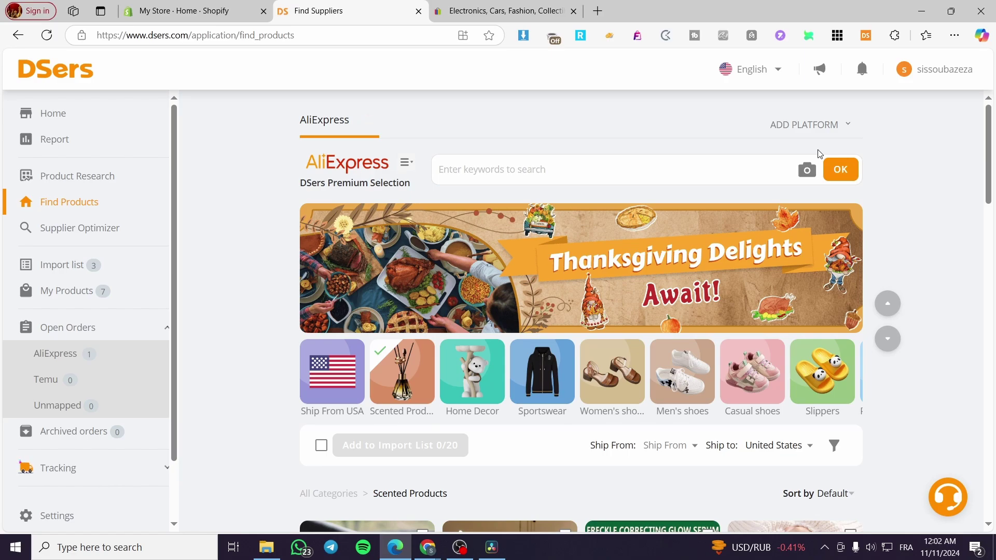
click(233, 16)
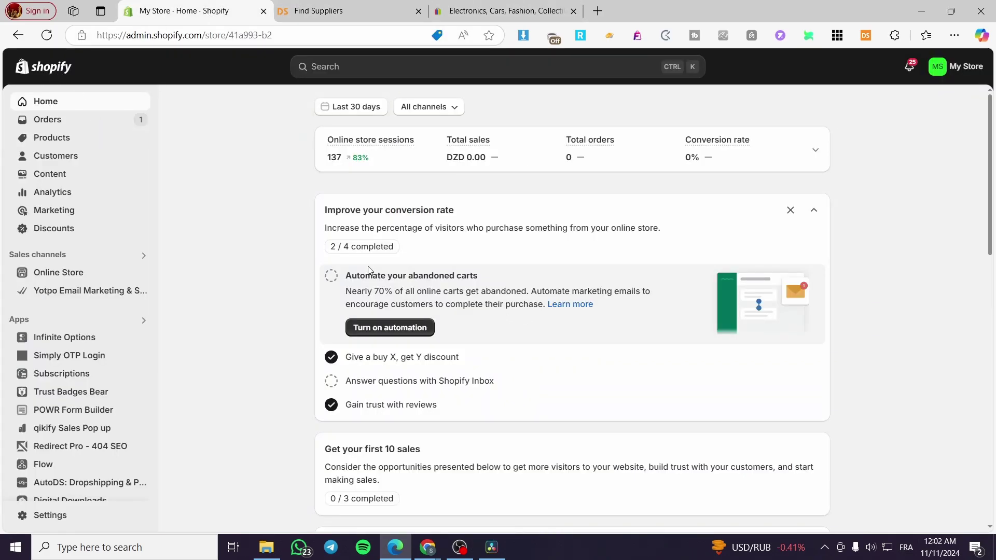
click(317, 12)
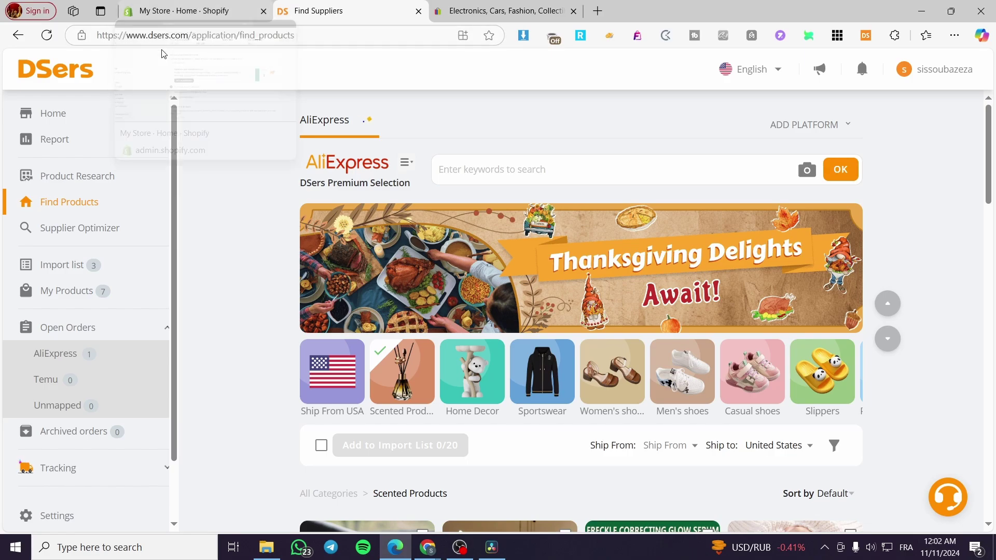
From the Shopify admin, search the Shopify App Store for "Dsers" and view the DSers-AliExpress Dropshipping listing, closing it when done
click(216, 17)
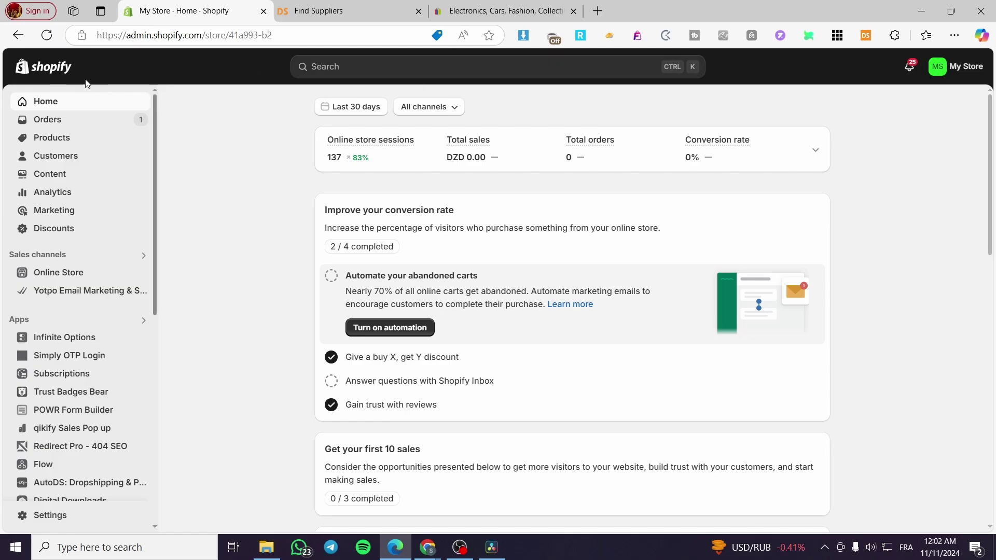
click(486, 73)
text(Dsers)
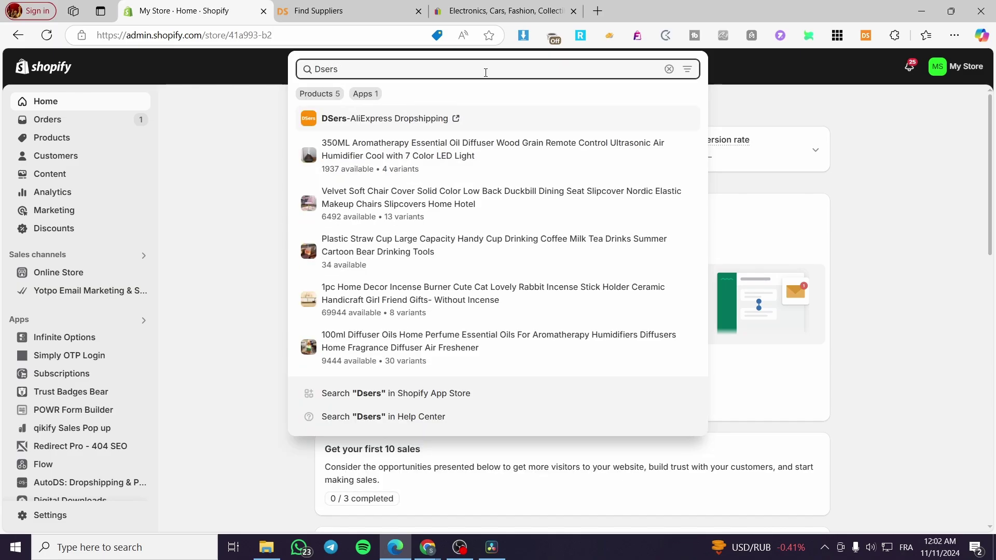
click(386, 395)
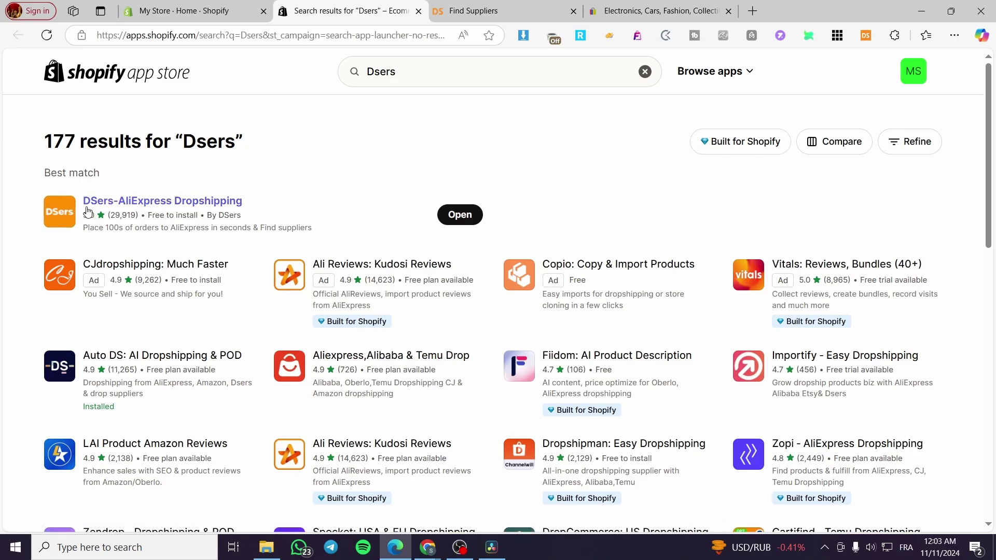
click(193, 206)
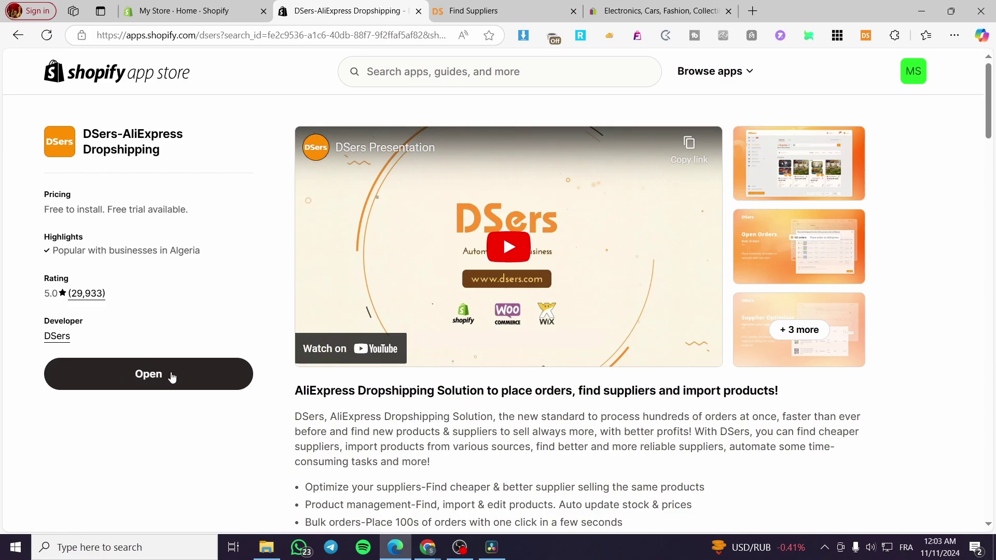
click(184, 388)
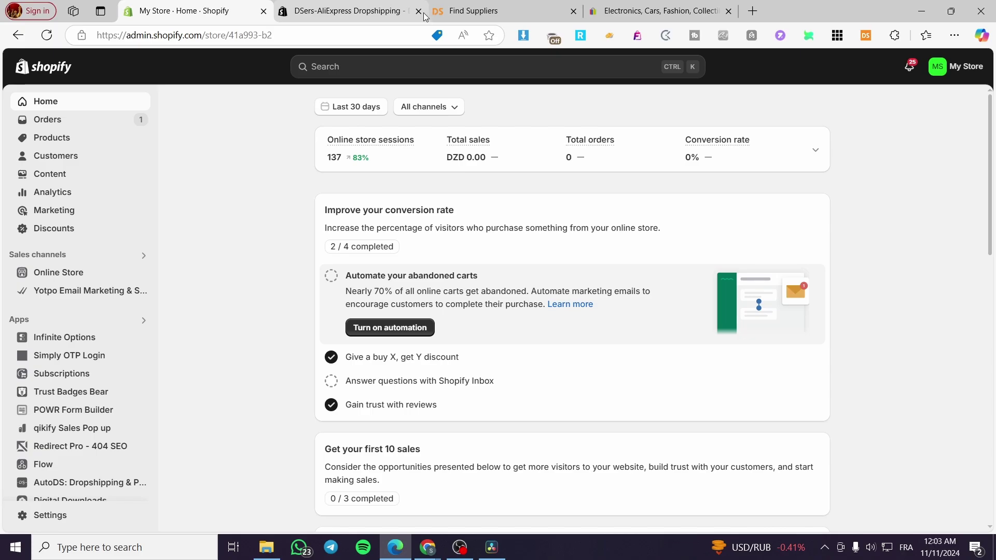
click(418, 11)
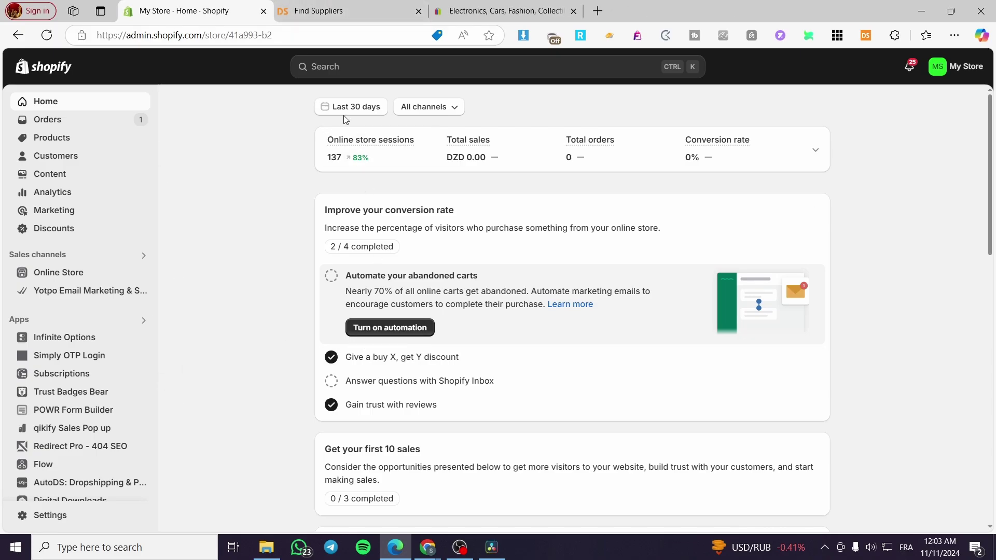
click(348, 6)
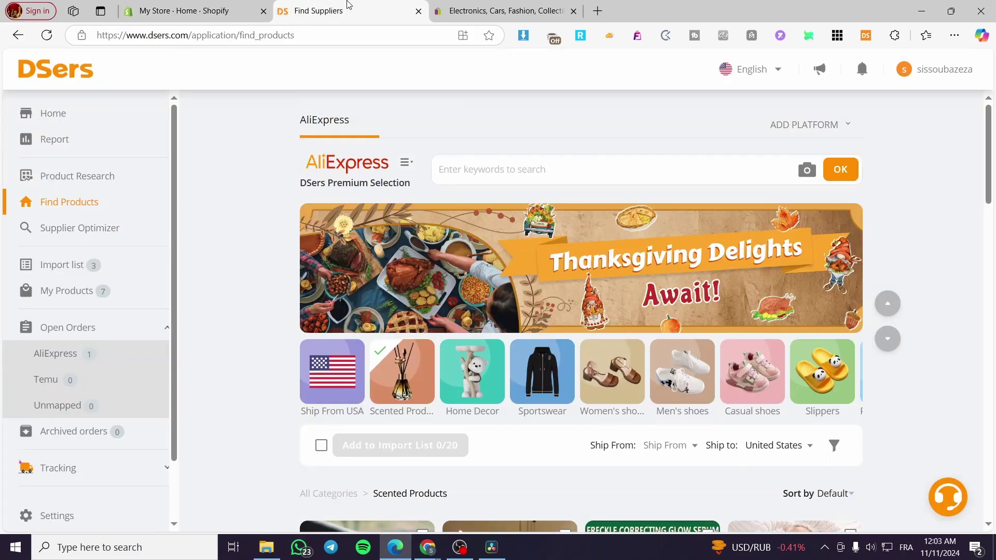
click(184, 11)
click(348, 10)
click(259, 5)
click(337, 9)
click(227, 6)
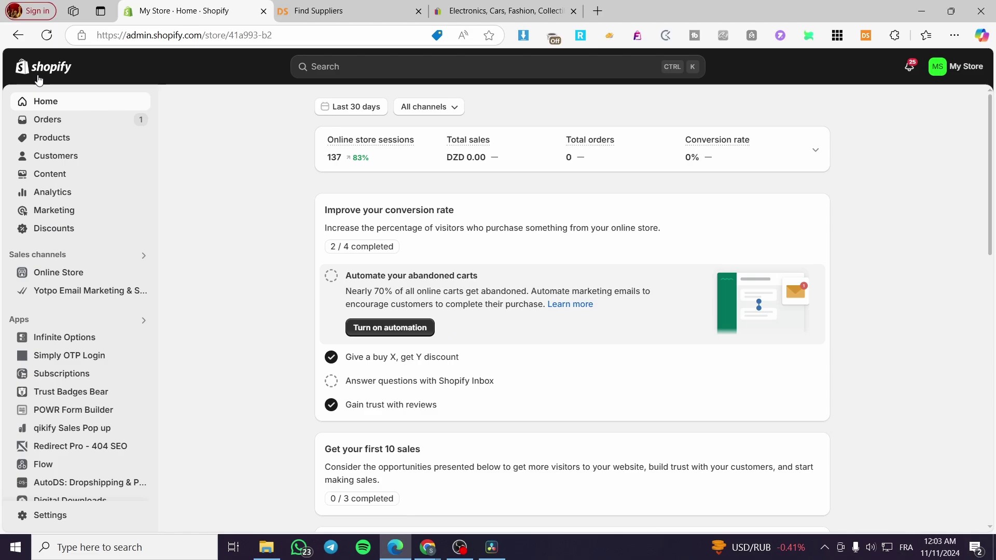
click(332, 10)
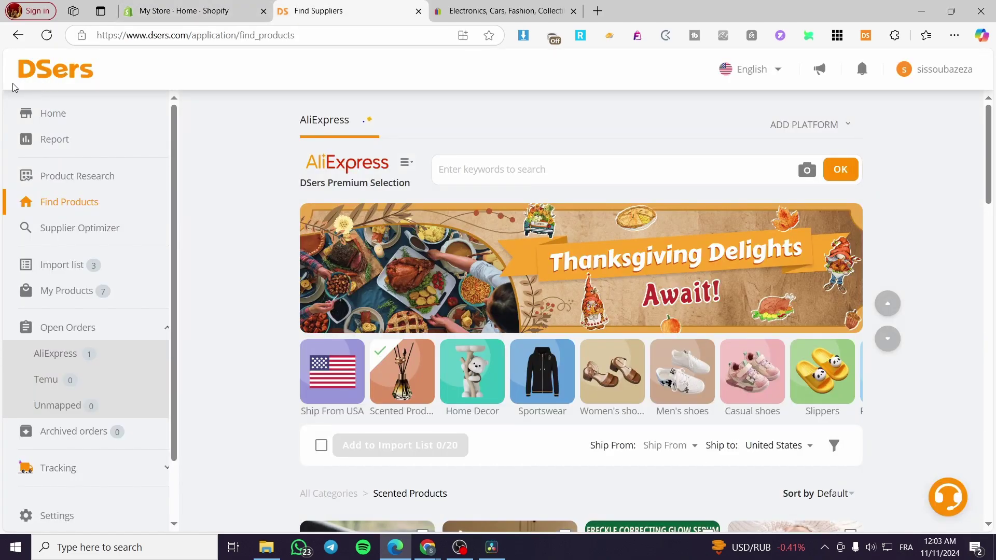
Search the Shopify admin for "Dsers" and launch the DSers-AliExpress Dropshipping app, closing the page it opens
click(198, 13)
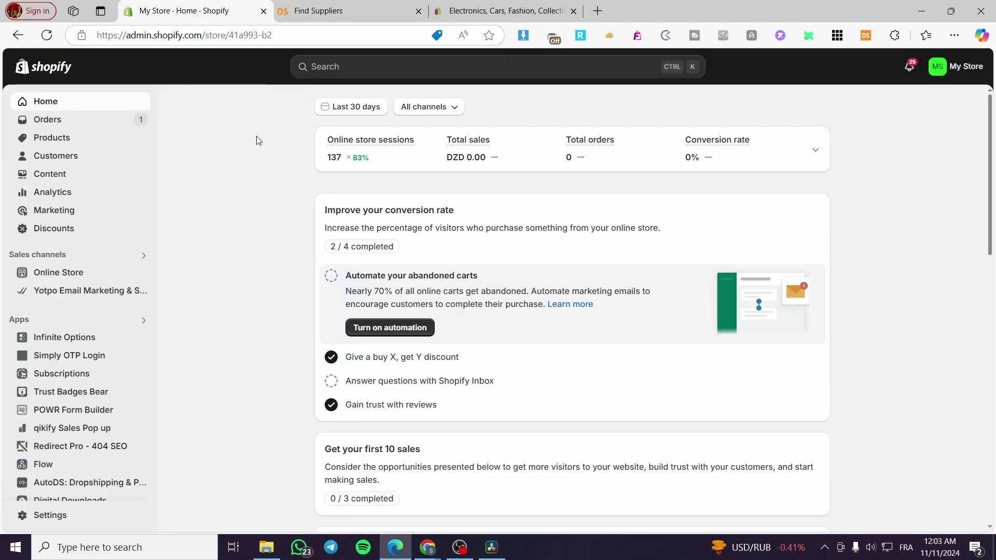
click(338, 68)
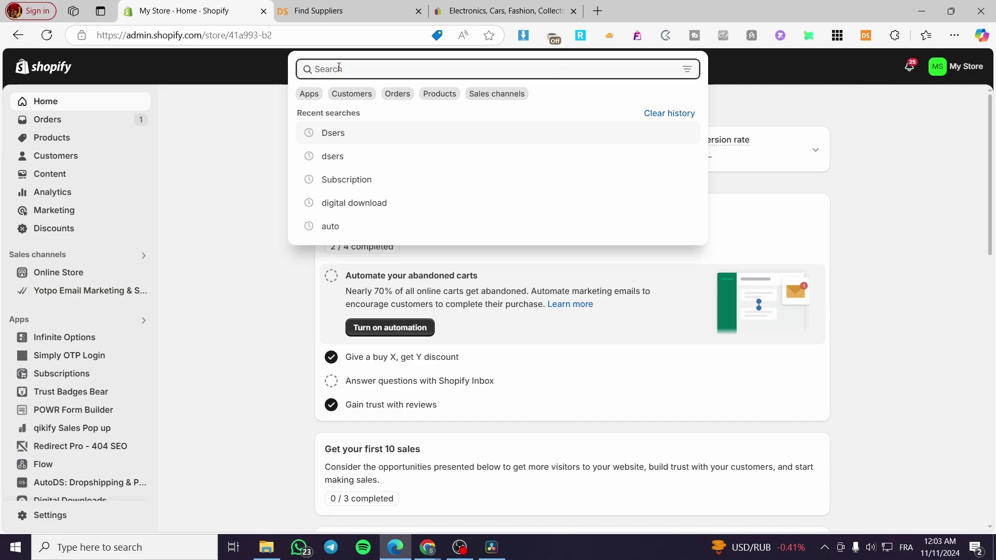
click(356, 134)
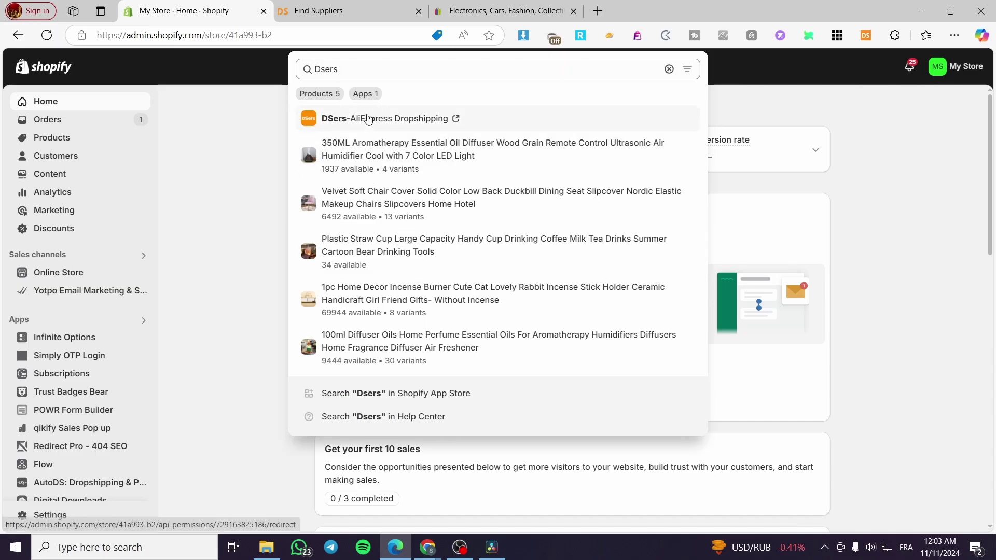
click(321, 119)
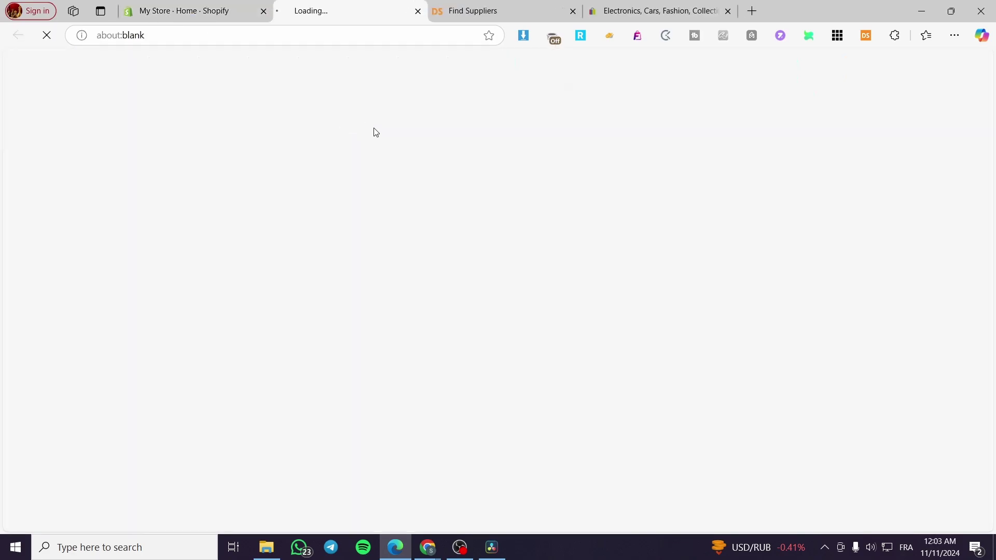
click(418, 12)
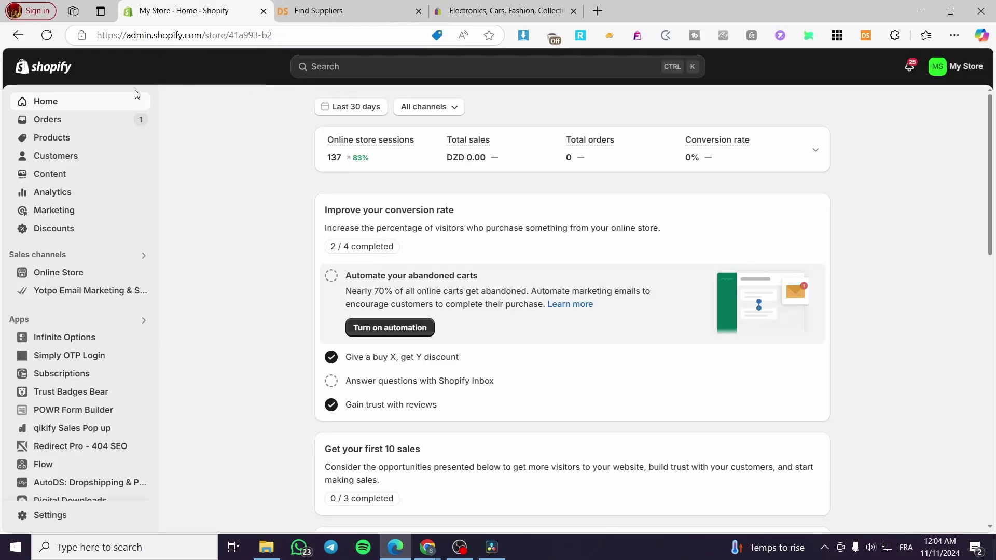
Search for "Ebay" in the Shopify App Store from the Shopify admin
click(361, 70)
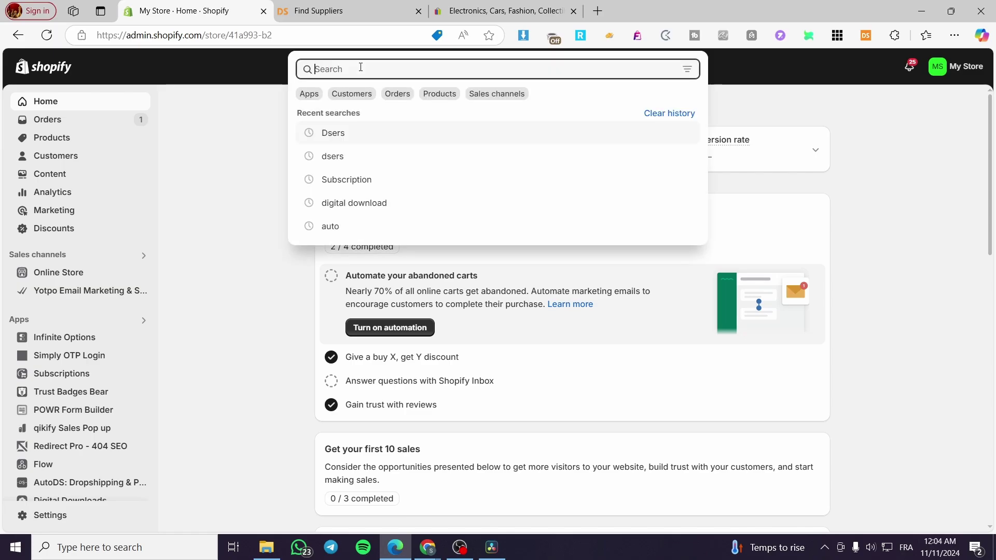
text(E)
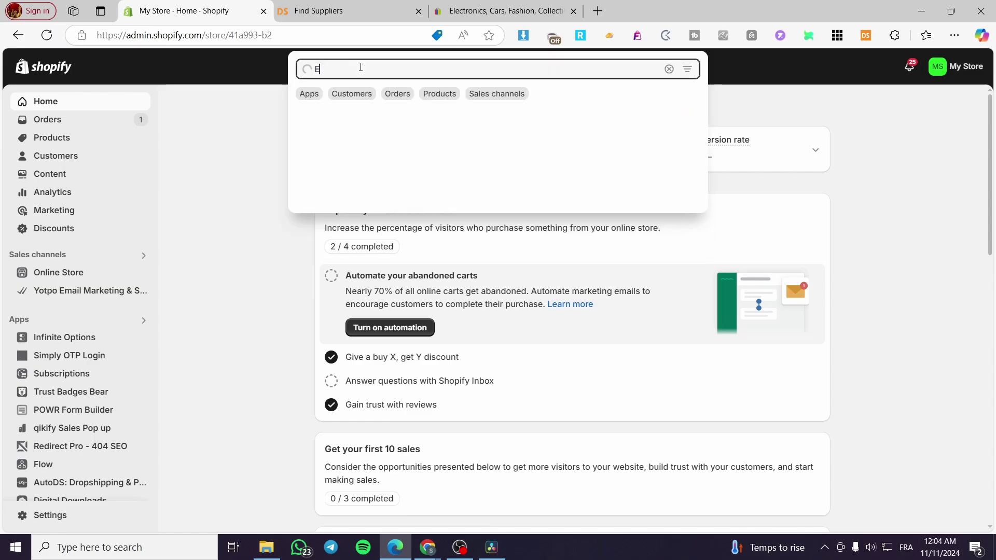
text(bay)
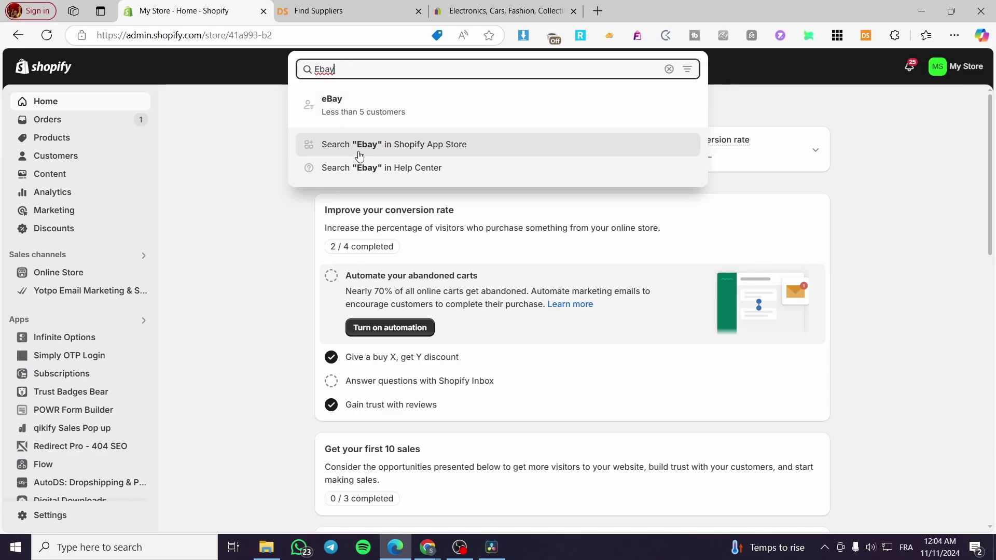
click(436, 151)
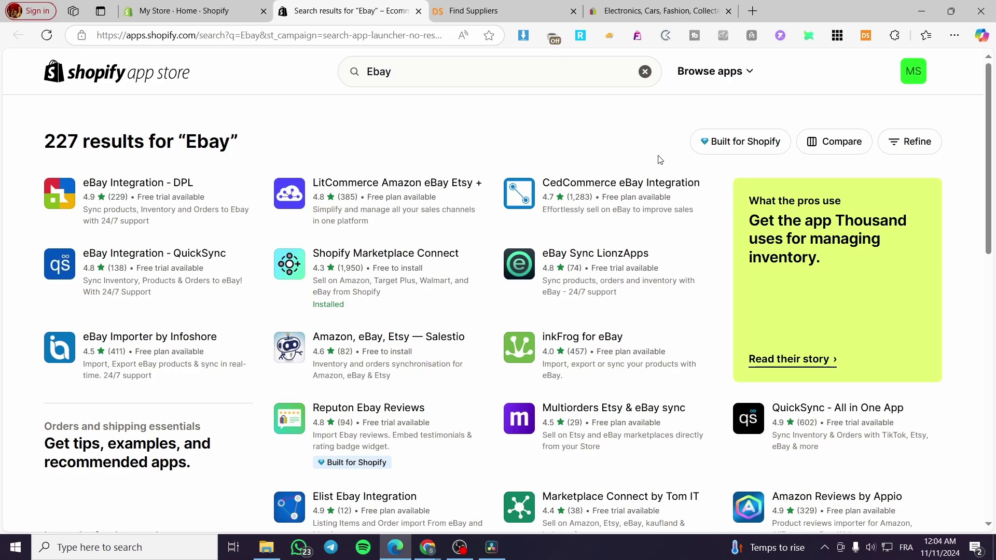
Check the eBay home page and look through the eBay integration apps in the Shopify App Store results
click(658, 10)
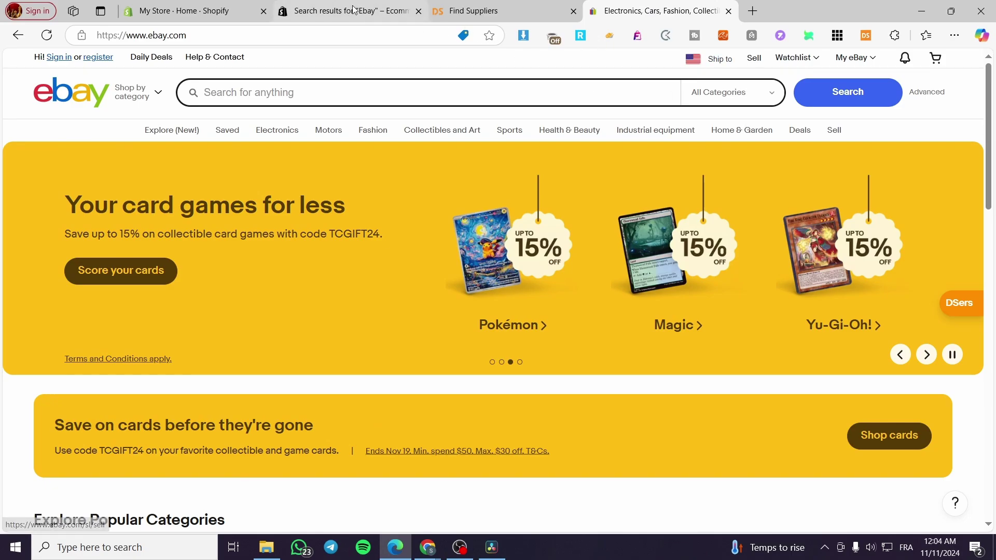
click(282, 6)
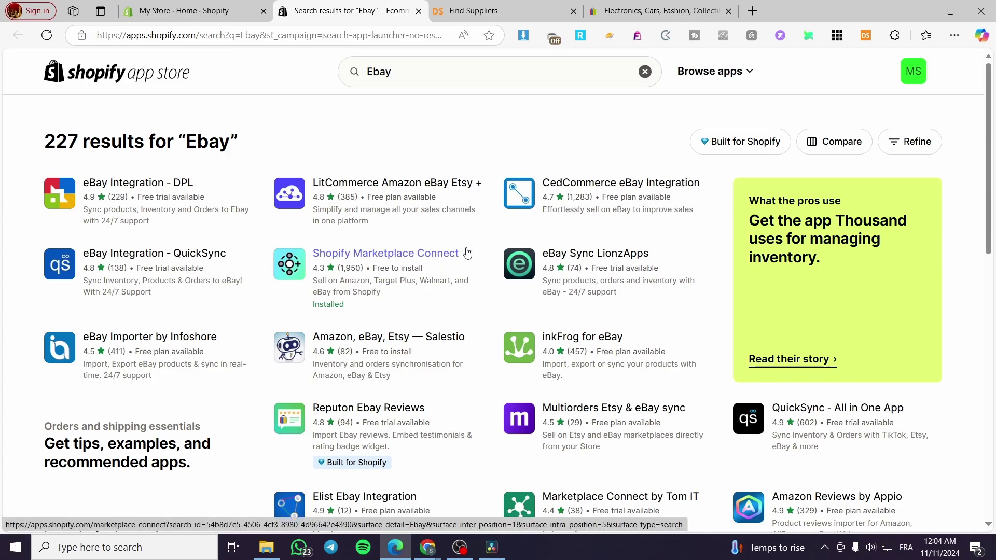
scroll(674, 264, down, 3)
scroll(455, 262, down, 3)
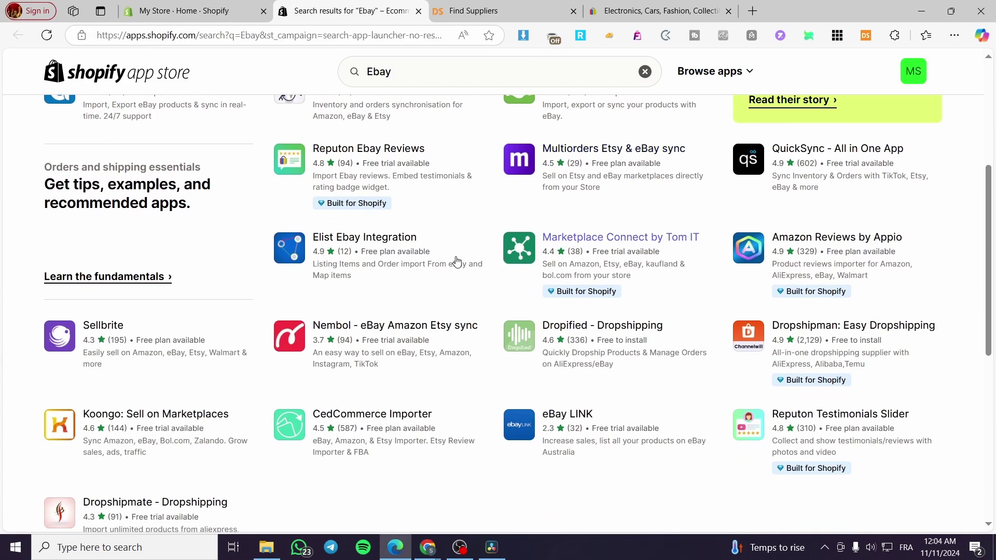
scroll(389, 311, up, 6)
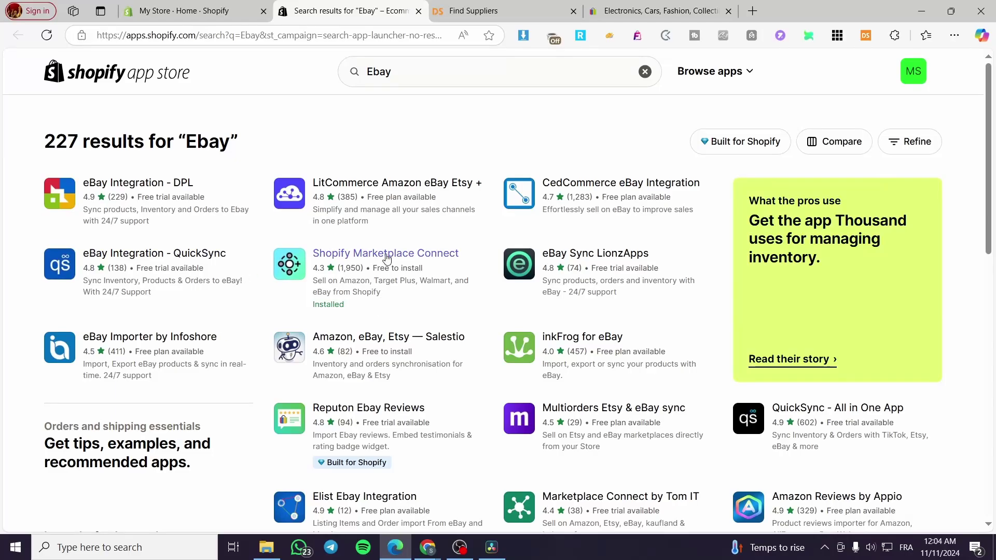
Open the Shopify Marketplace Connect listing, launch the installed app from it, and close the listing page
click(331, 258)
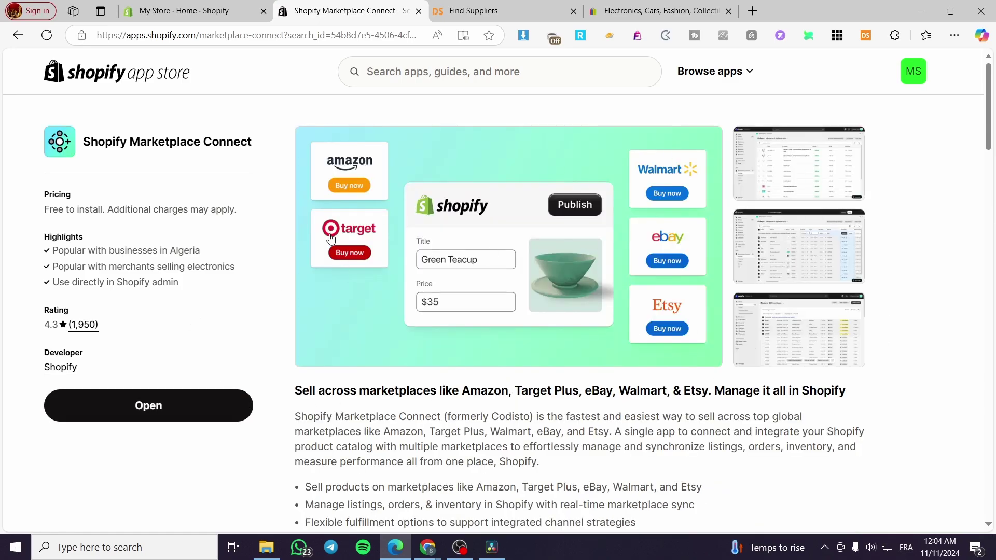
click(147, 404)
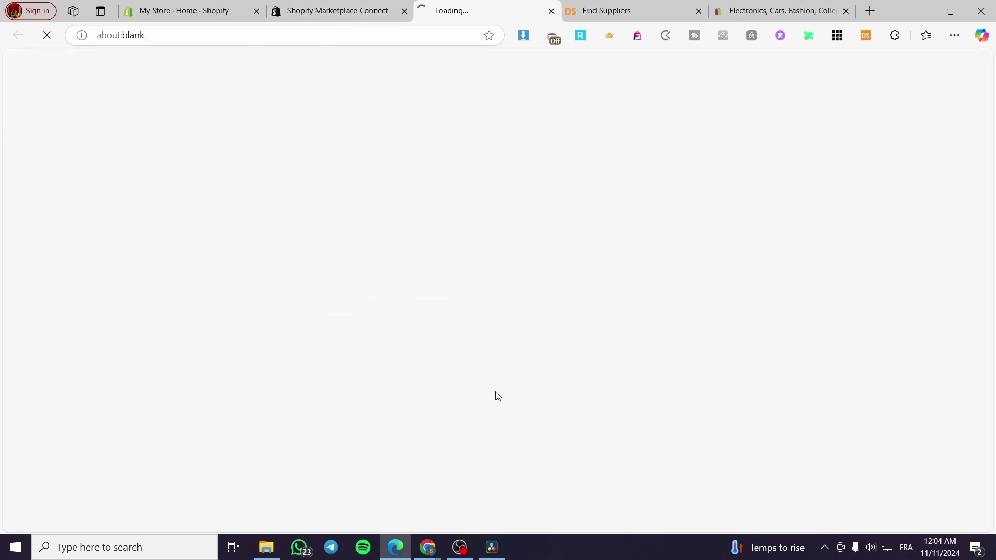
click(404, 11)
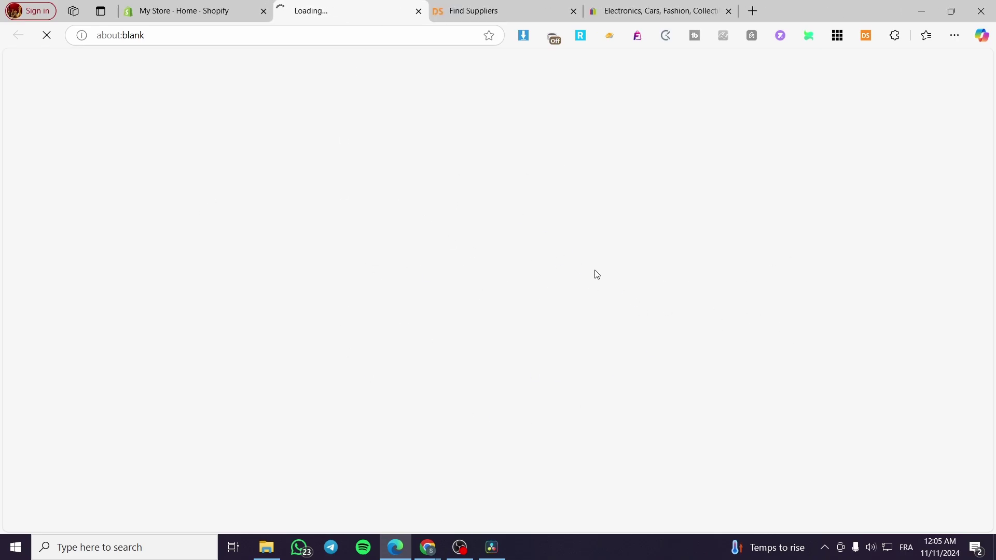
Check the eBay home page and look over the Marketplace Connect overview in the Shopify admin
click(625, 6)
mouse_move(855, 65)
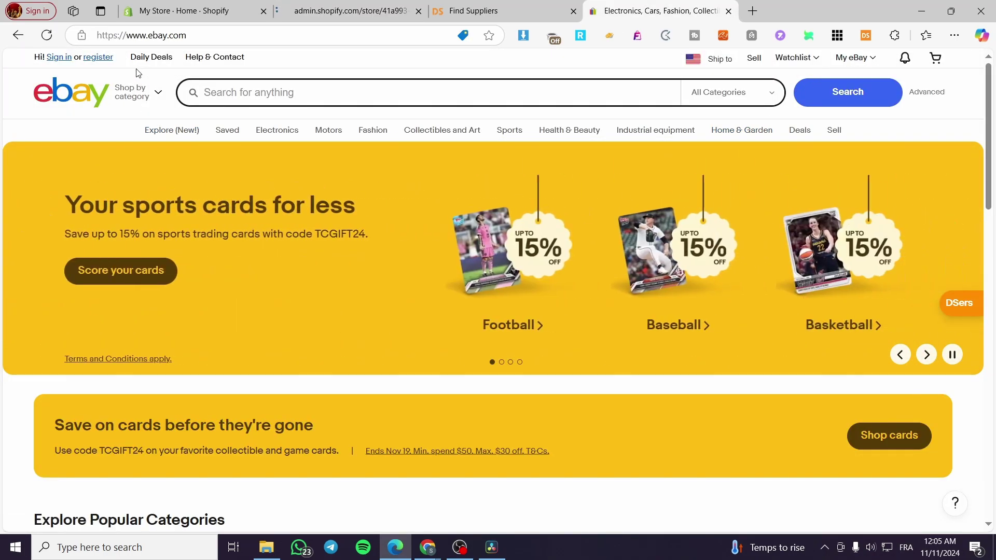
click(387, 6)
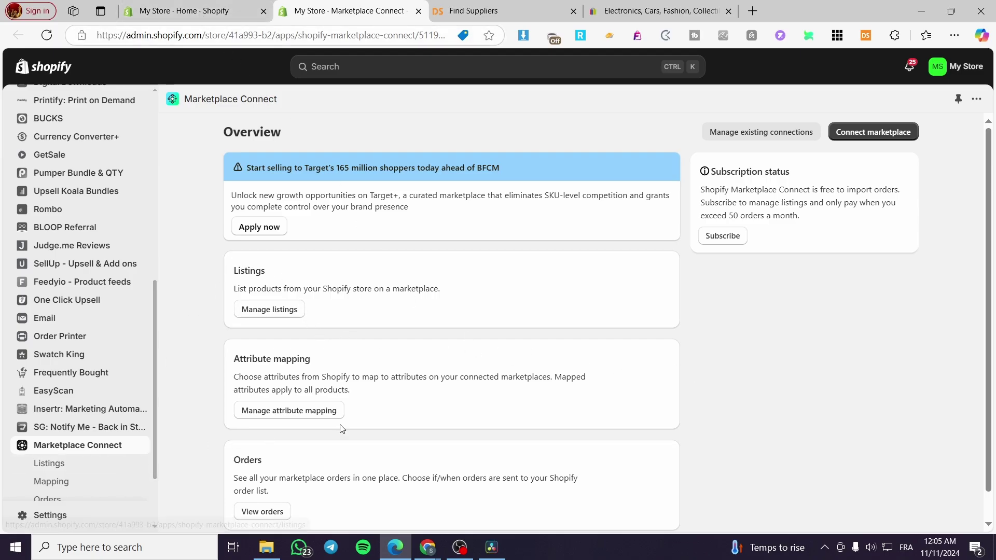
scroll(363, 420, down, 1)
scroll(395, 410, up, 1)
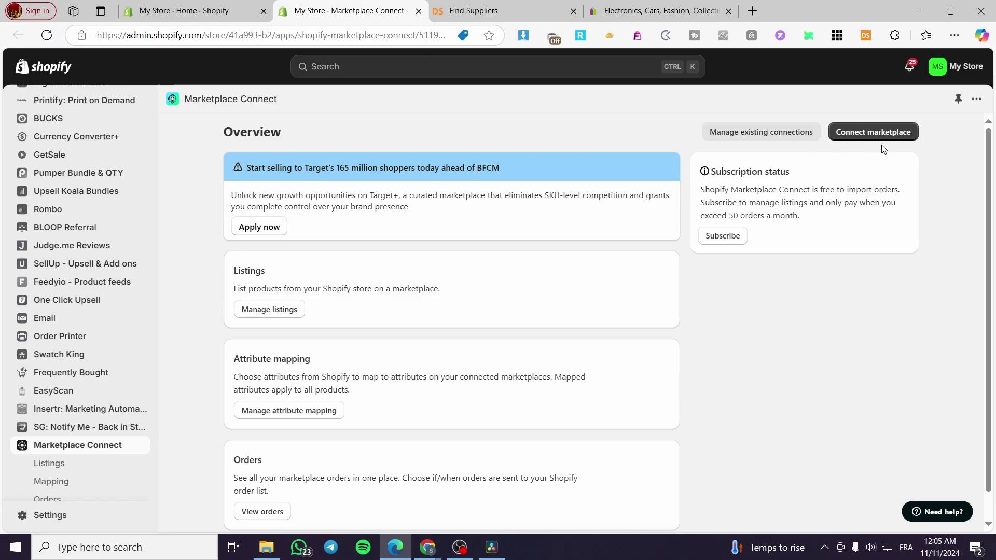
Start adding a new eBay connection in Marketplace Connect and proceed to the eBay sign-in window
click(896, 133)
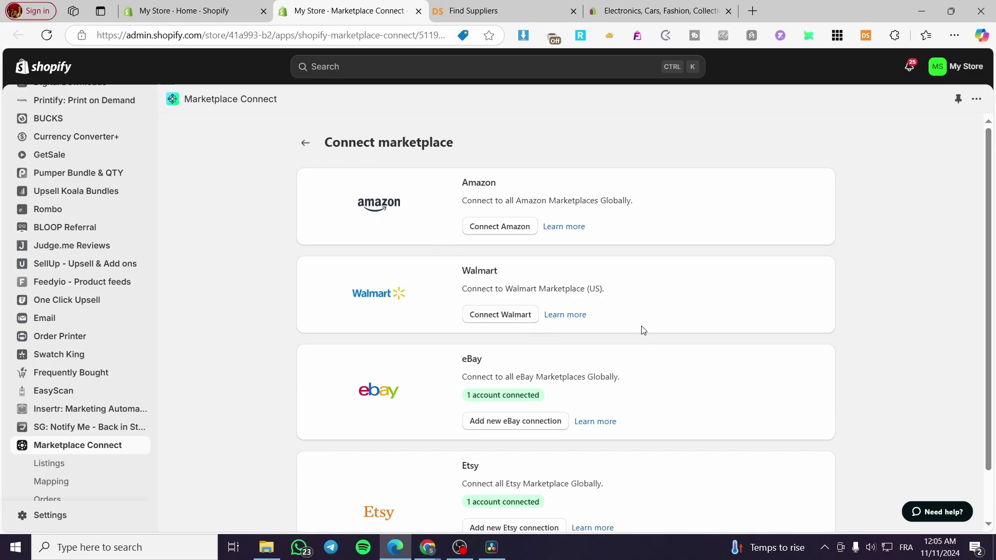
scroll(486, 374, down, 1)
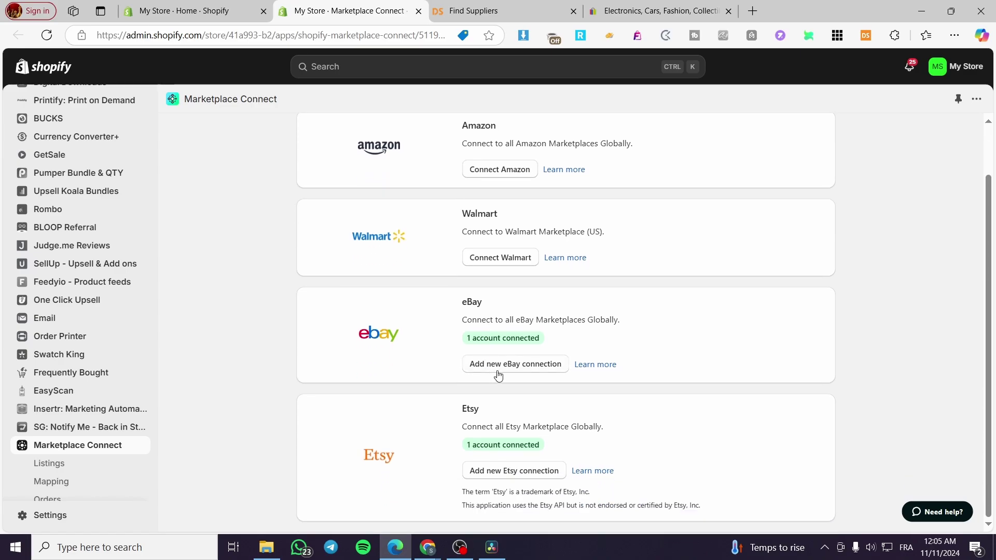
click(513, 364)
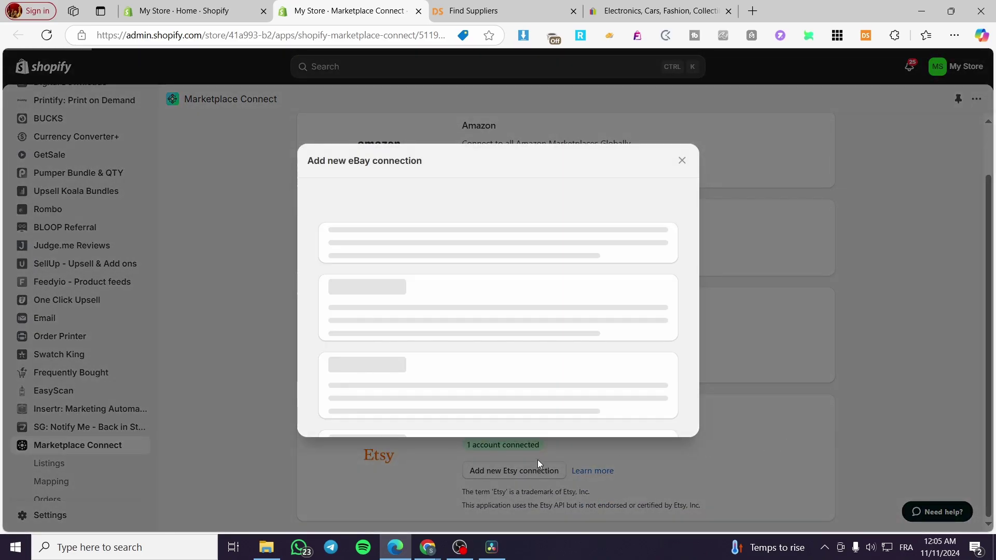
click(631, 393)
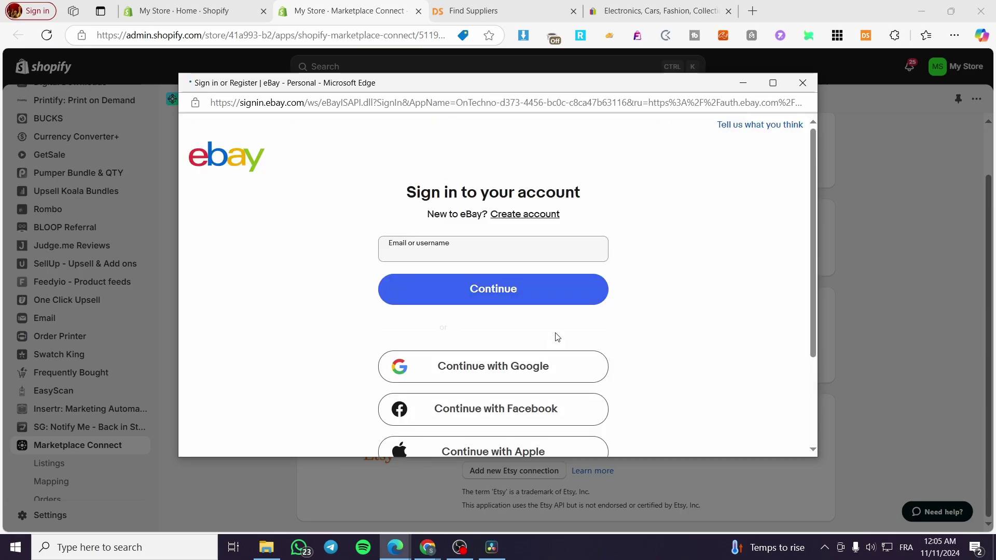
Sign in to eBay by entering the account password and complete the human verification check
click(512, 295)
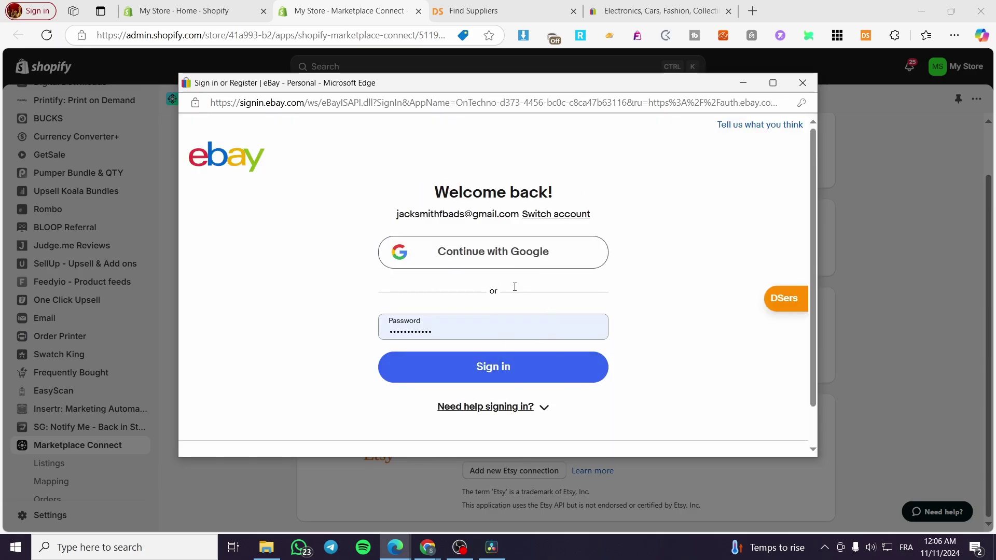
click(502, 377)
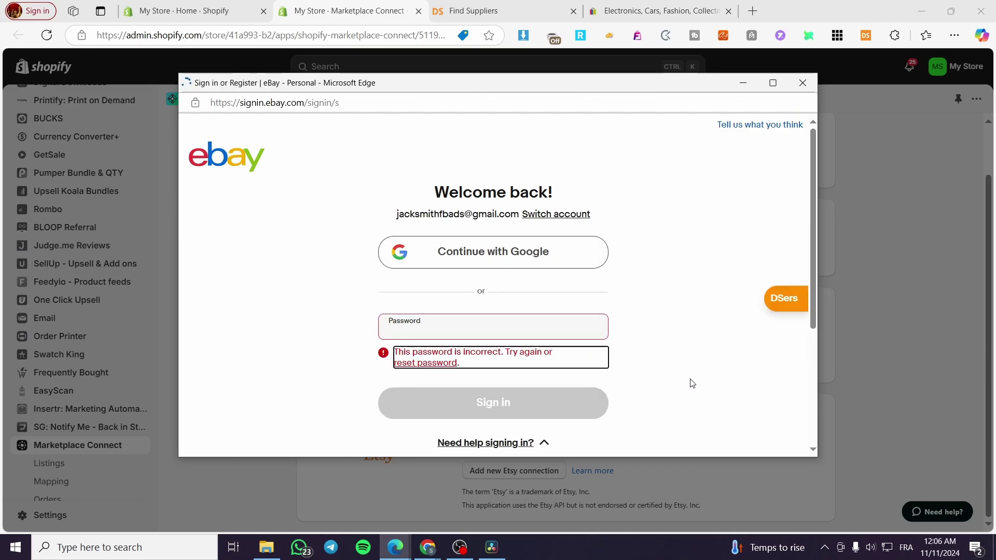
double_click(444, 333)
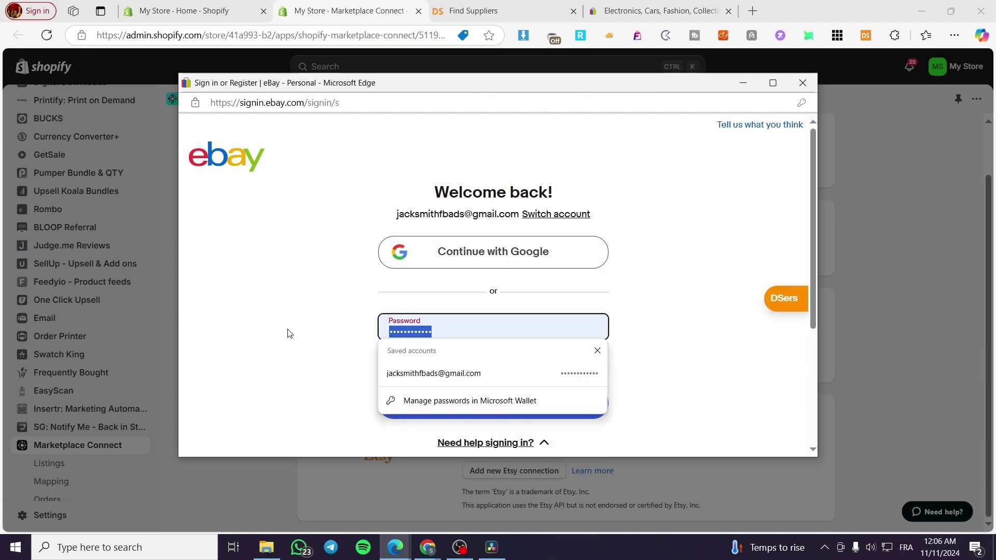
text(•••••••)
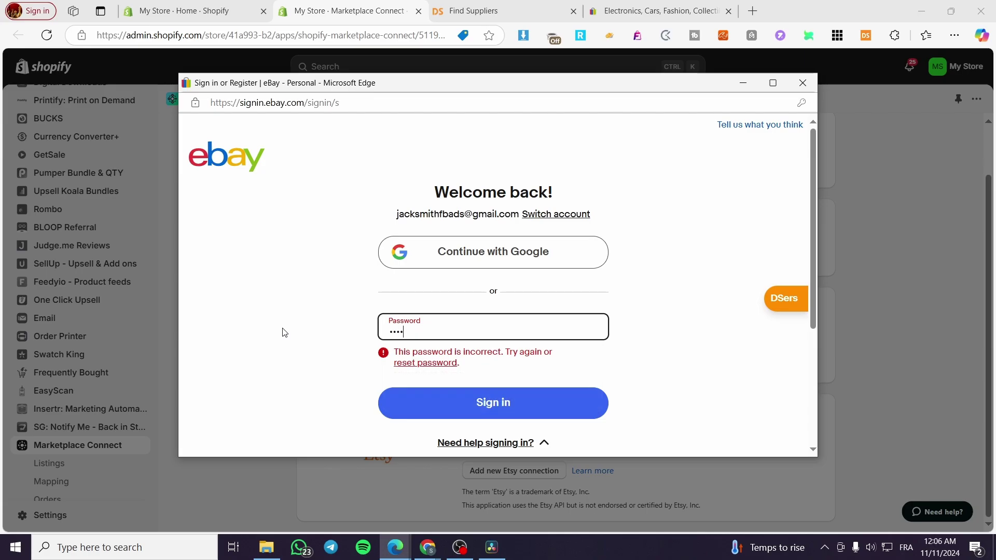
text(••••)
key(Return)
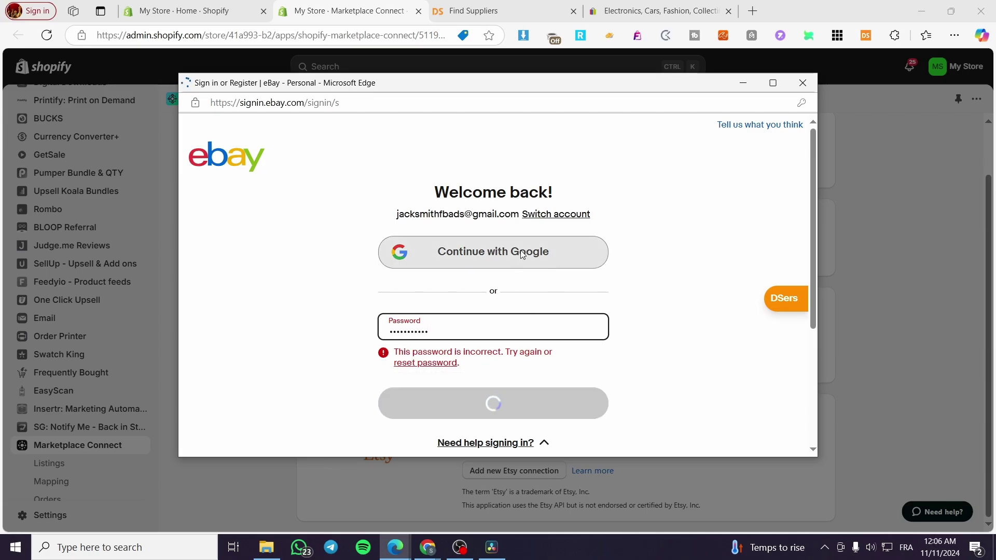
click(788, 233)
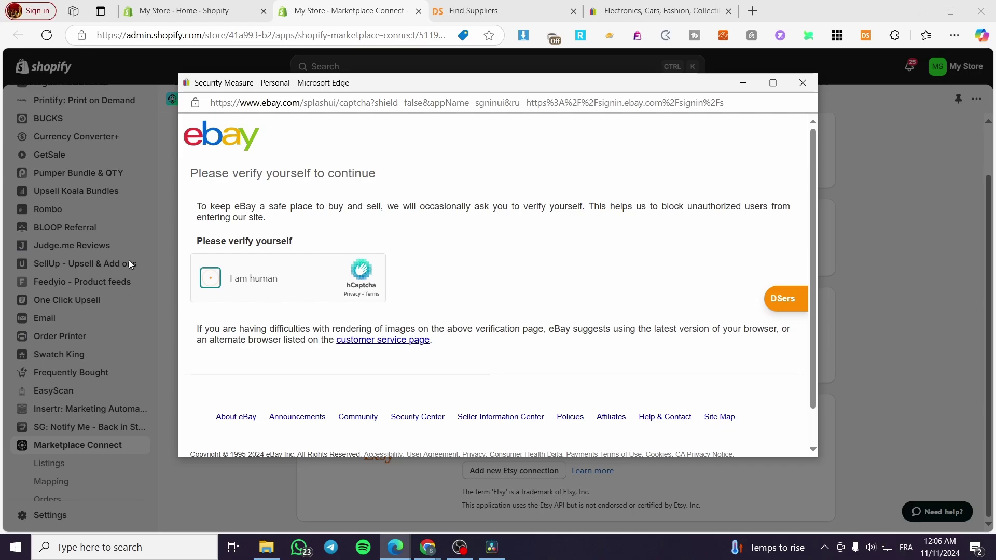
click(210, 278)
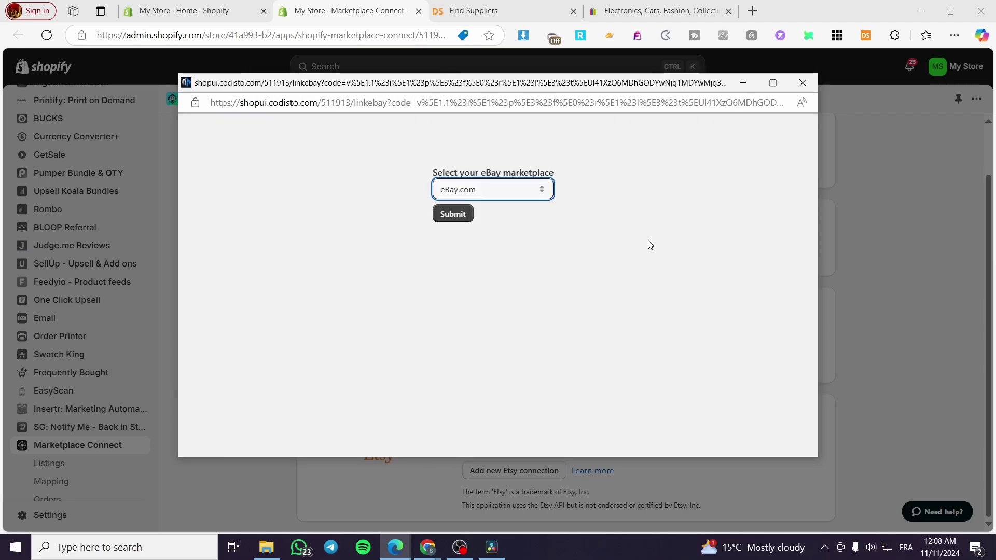
Review the available eBay marketplaces, choose eBay.com, and submit it for the connection
click(525, 190)
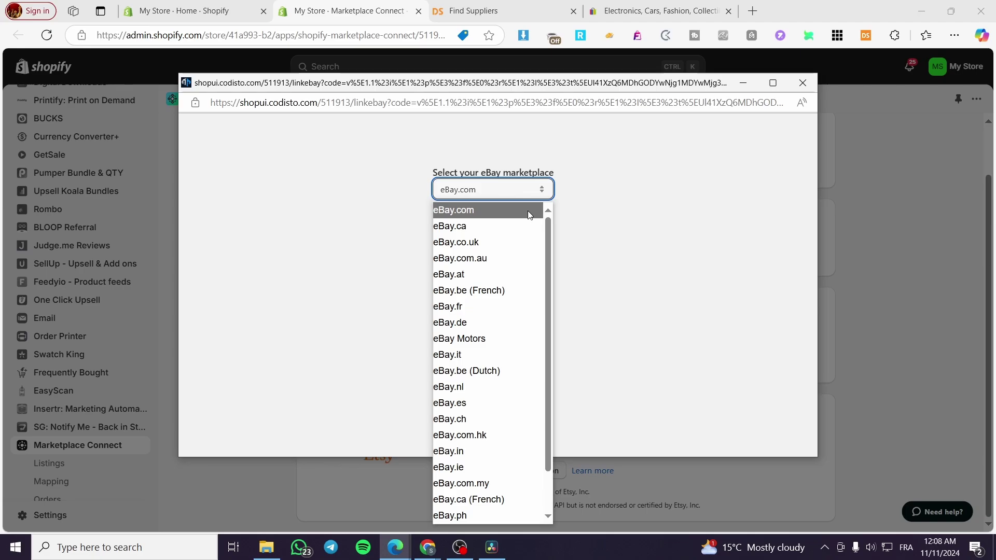
scroll(523, 238, down, 1)
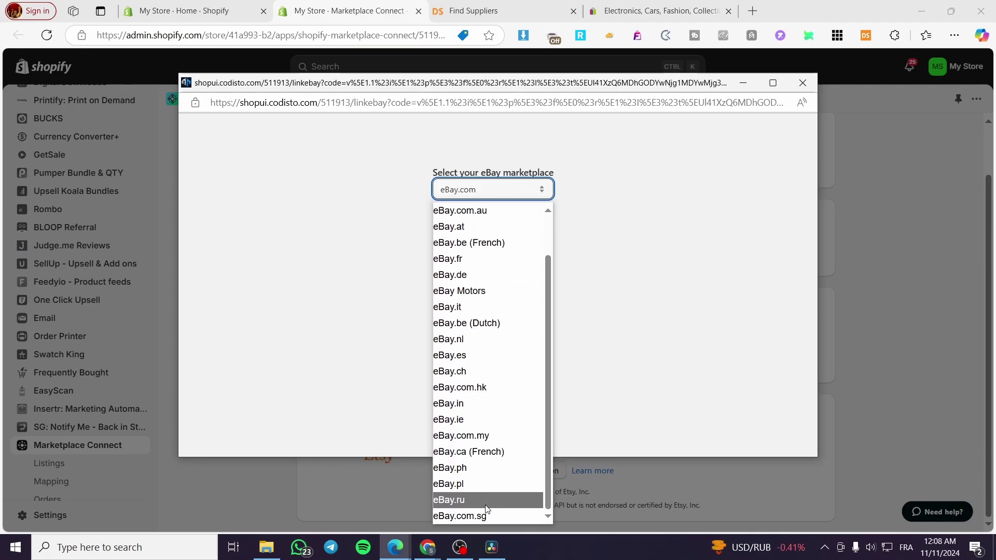
scroll(485, 491, up, 1)
scroll(484, 490, up, 1)
click(500, 214)
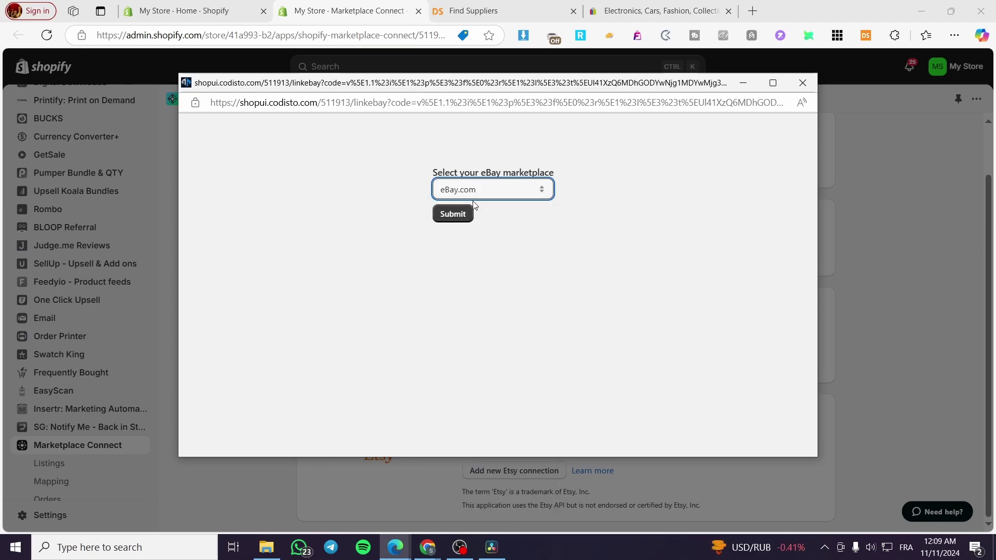
click(455, 215)
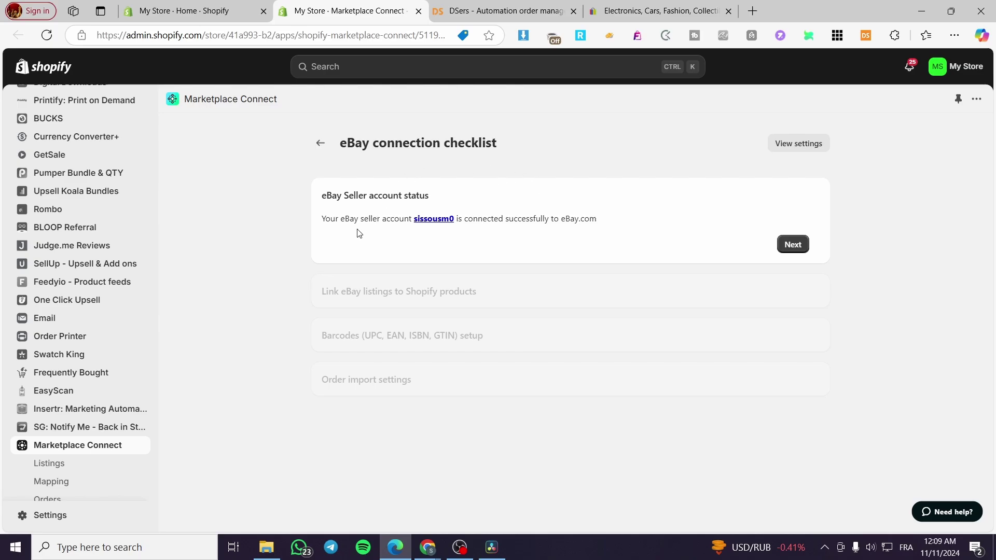
Accept the seller account and listing link sections of the eBay checklist, keeping barcode mapping at Edit in Marketplace Connect
click(794, 246)
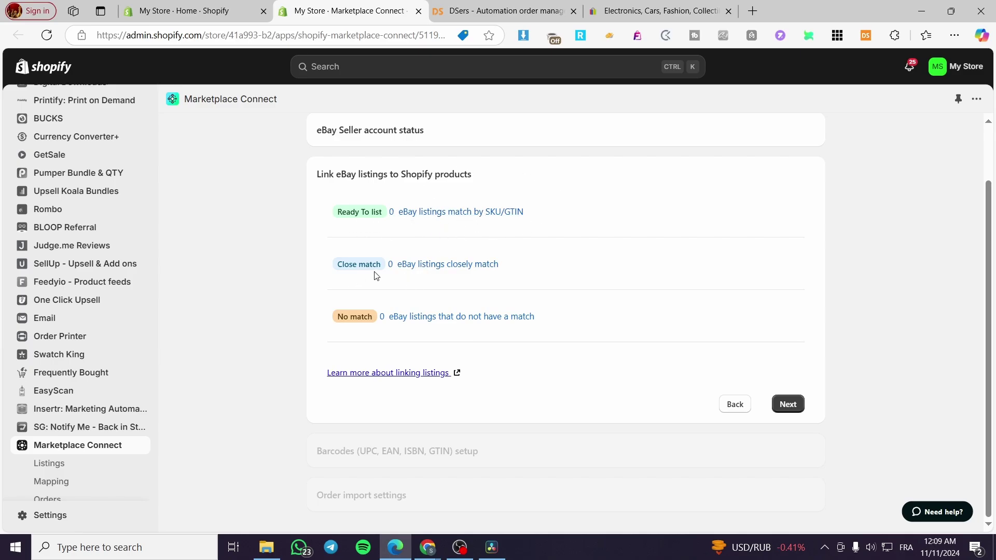
click(788, 404)
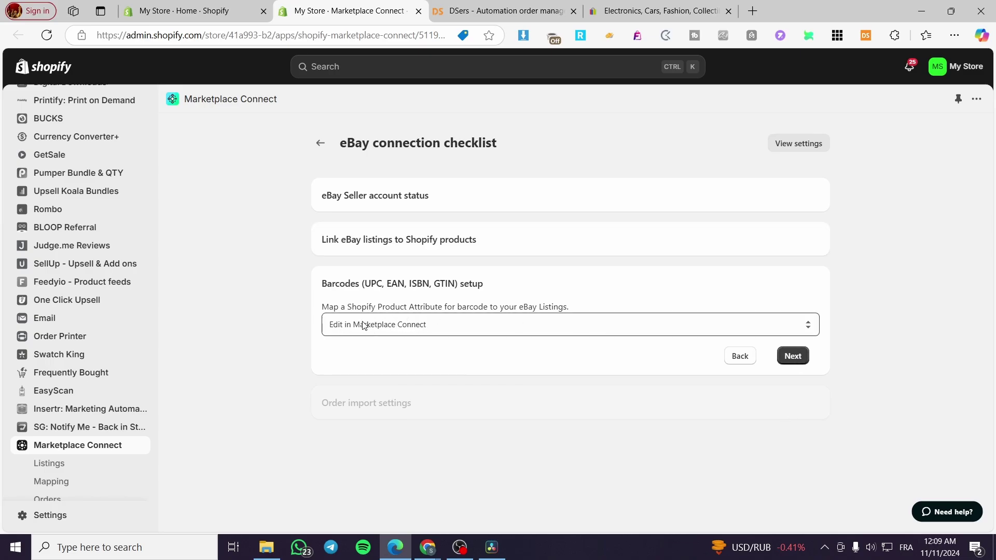
click(792, 361)
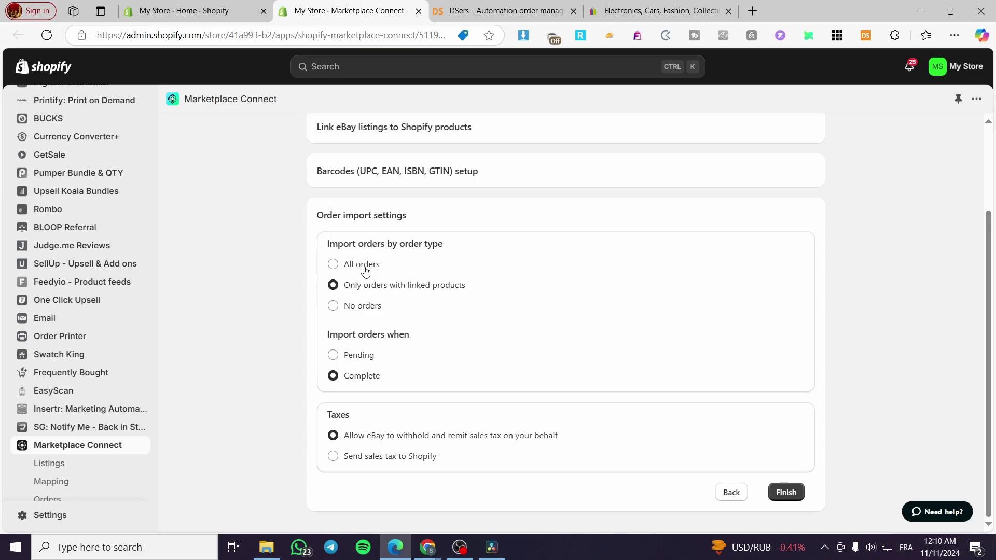
Set eBay order import to all orders, choose to send sales tax to Shopify, and finish the checklist
click(365, 270)
click(365, 463)
click(793, 492)
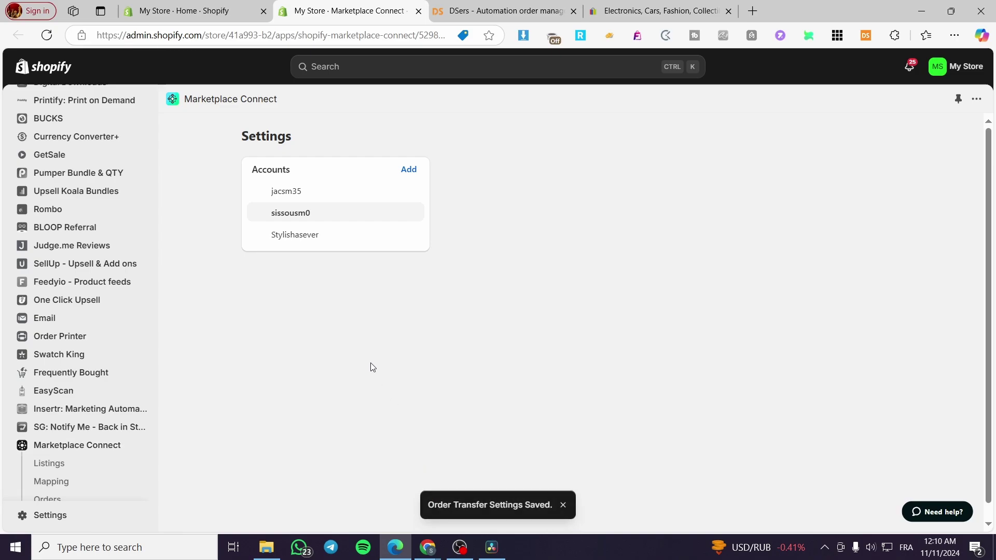
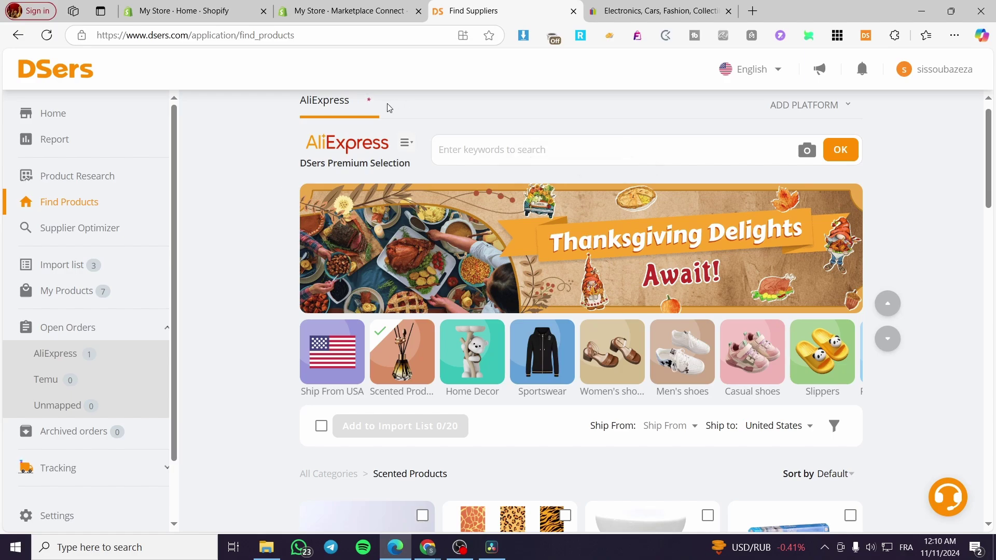
Look through the DSers product list and revisit the Shopify home page and Marketplace Connect overview
scroll(438, 161, down, 3)
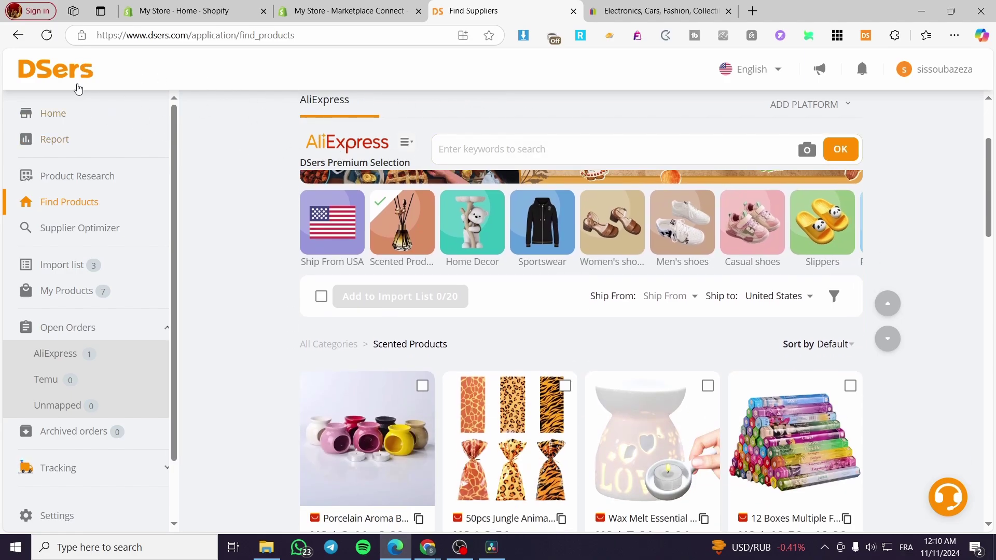
scroll(580, 223, down, 3)
click(223, 4)
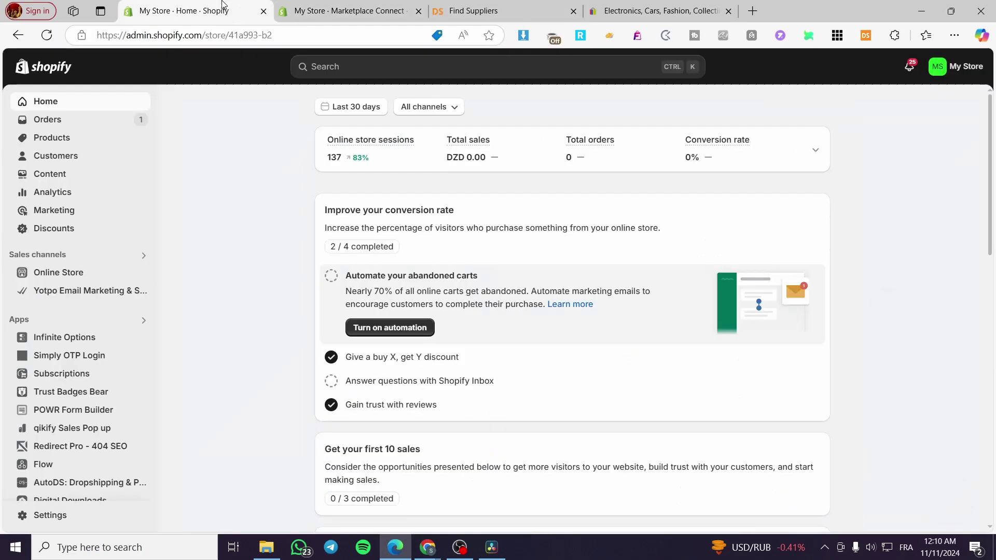
click(358, 11)
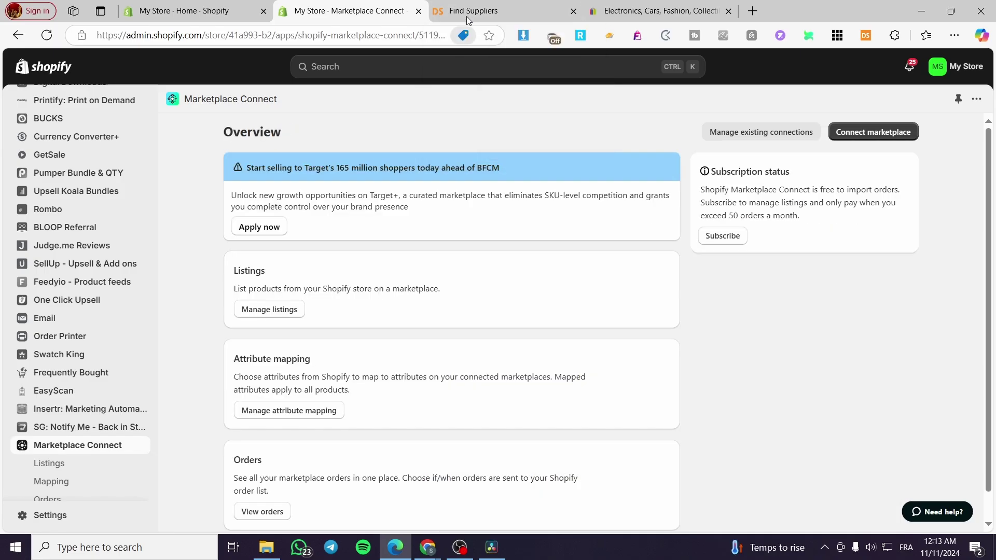
click(465, 14)
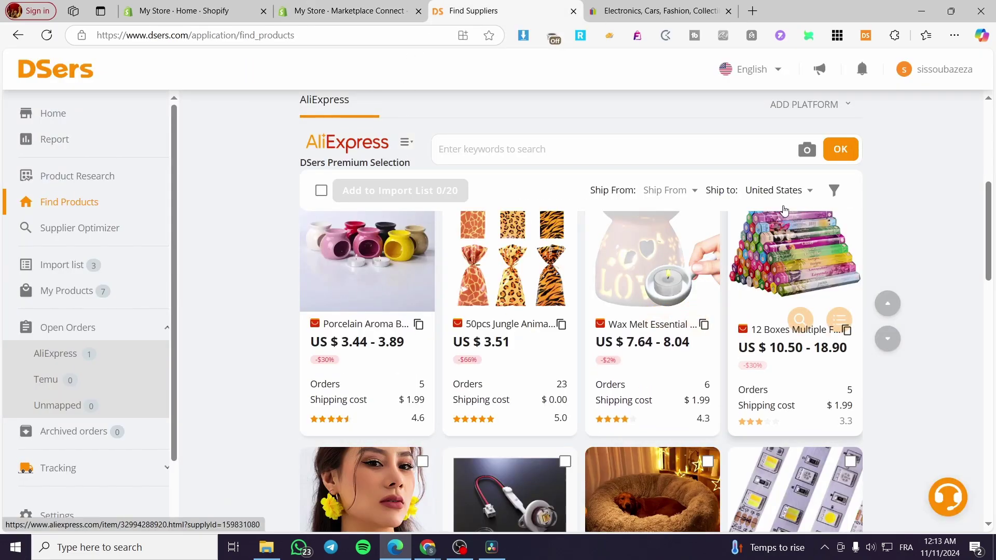
scroll(592, 340, down, 2)
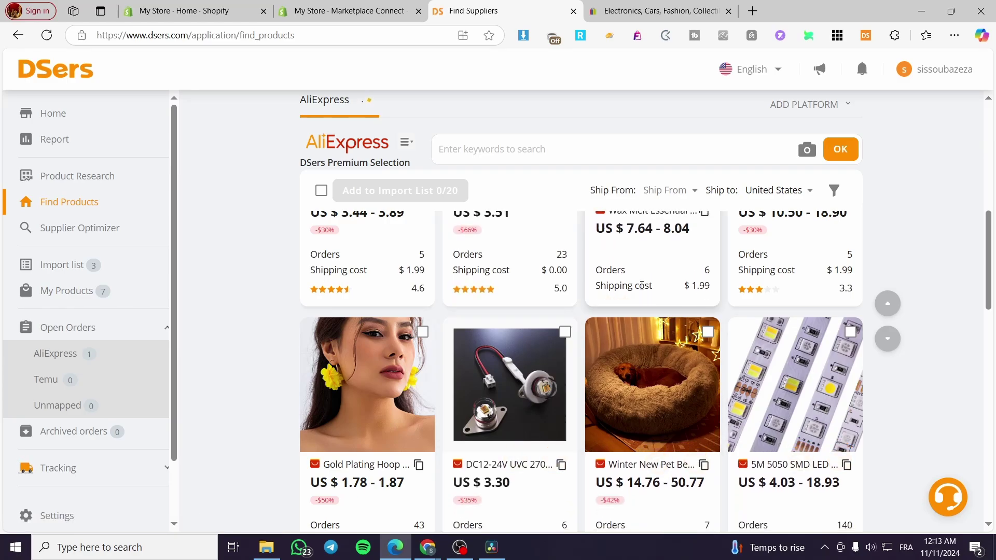
Check the Shopify home page, browse the DSers Scented Products, and open the porcelain aroma product's page, closing it again
click(181, 9)
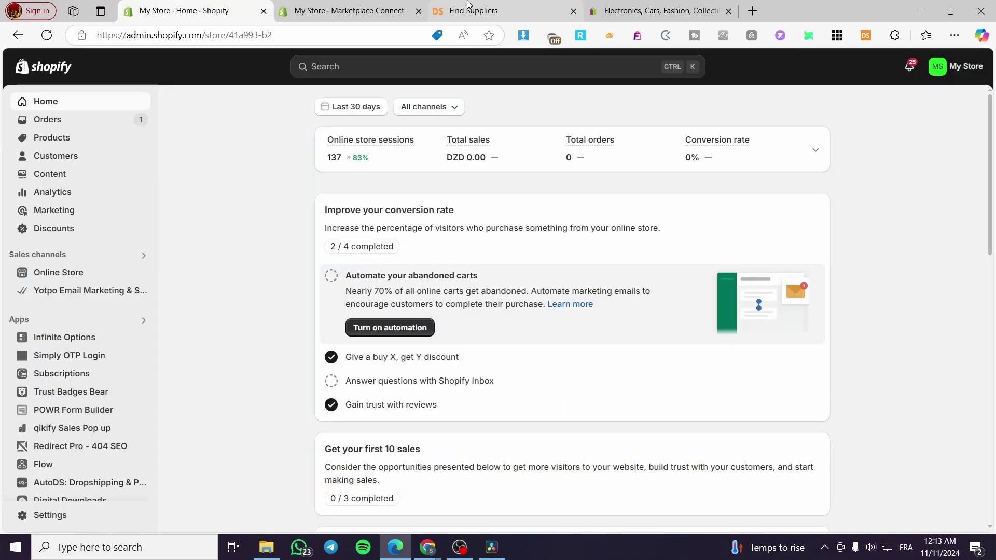
click(473, 10)
mouse_move(669, 446)
scroll(684, 440, up, 4)
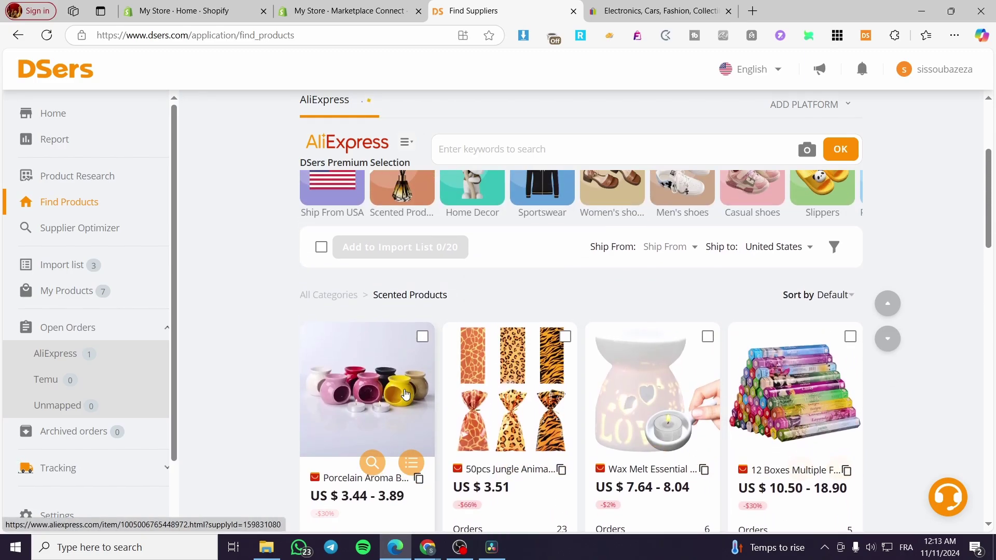
scroll(403, 393, up, 2)
scroll(358, 379, down, 4)
click(350, 332)
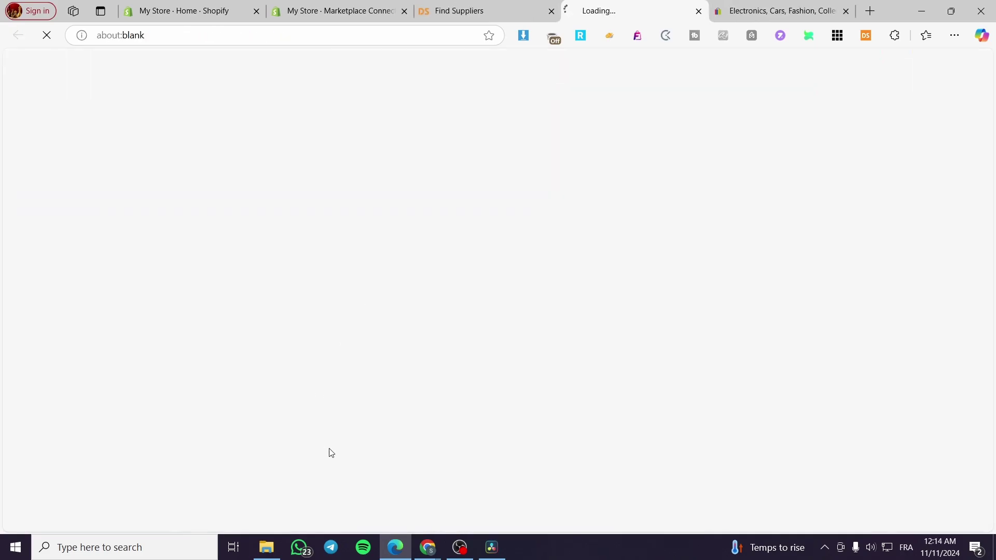
click(698, 11)
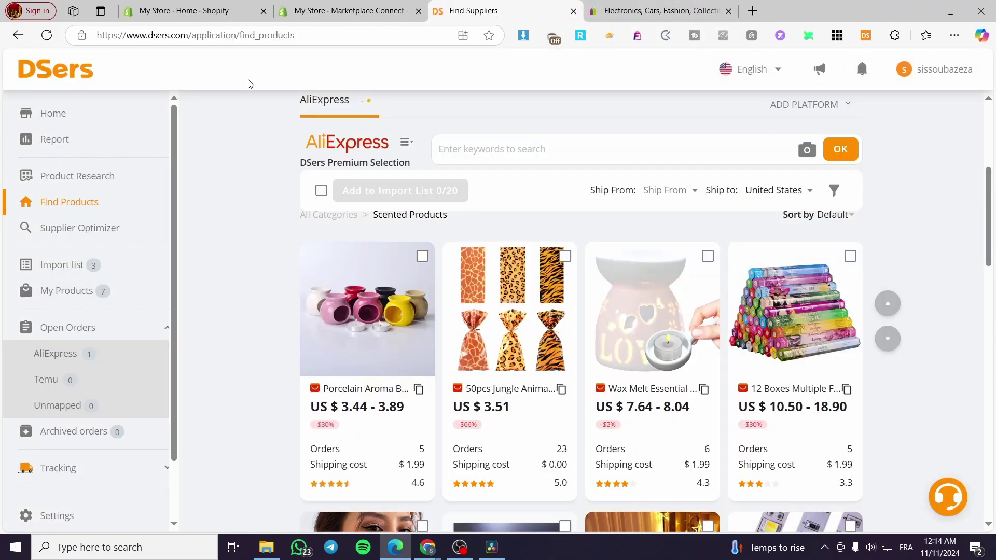
Add the porcelain aroma burner from Scented Products to the DSers import list and open that list
mouse_move(413, 414)
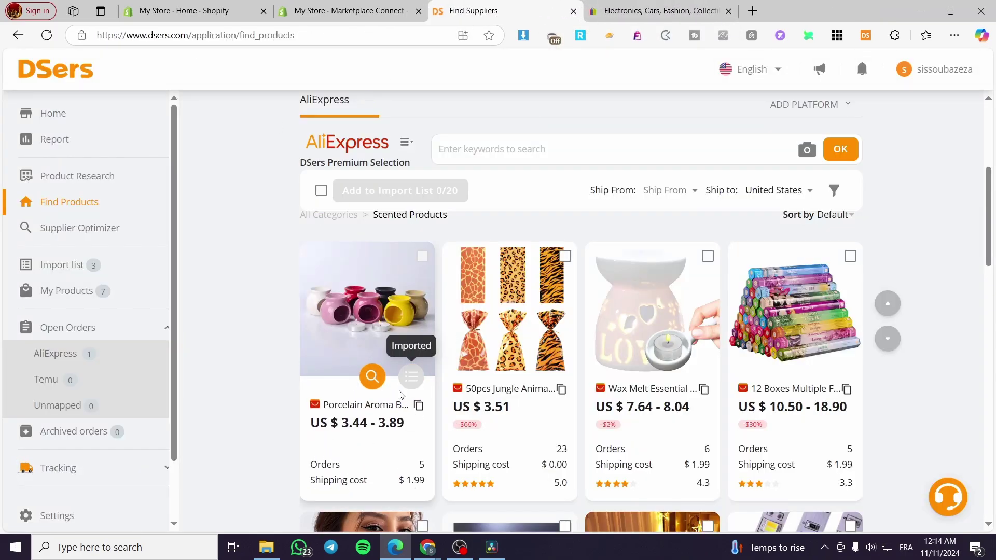
click(411, 377)
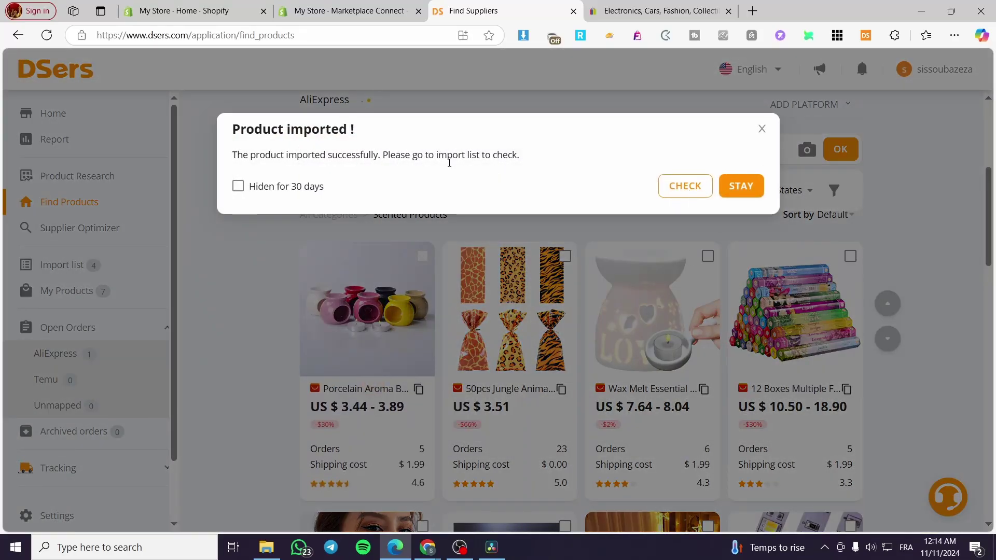
click(685, 186)
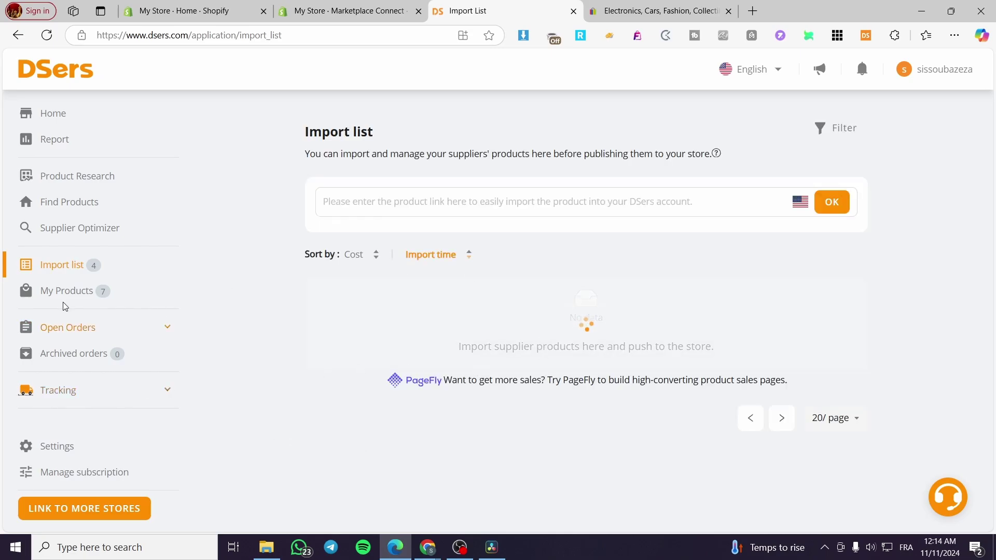
Push the imported porcelain aroma burner to the connected Shopify store, keeping the preselected preferences and English as the language
scroll(409, 280, down, 1)
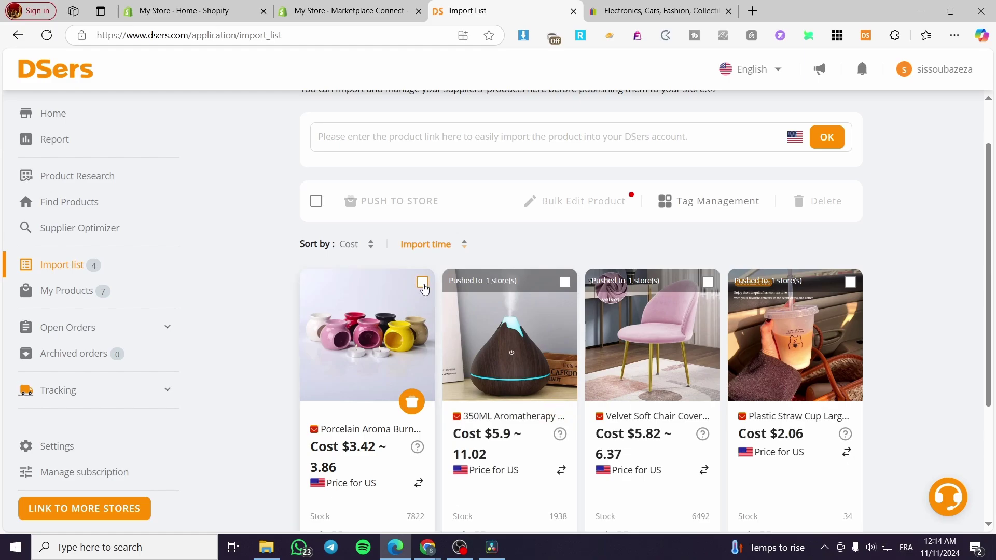
click(422, 283)
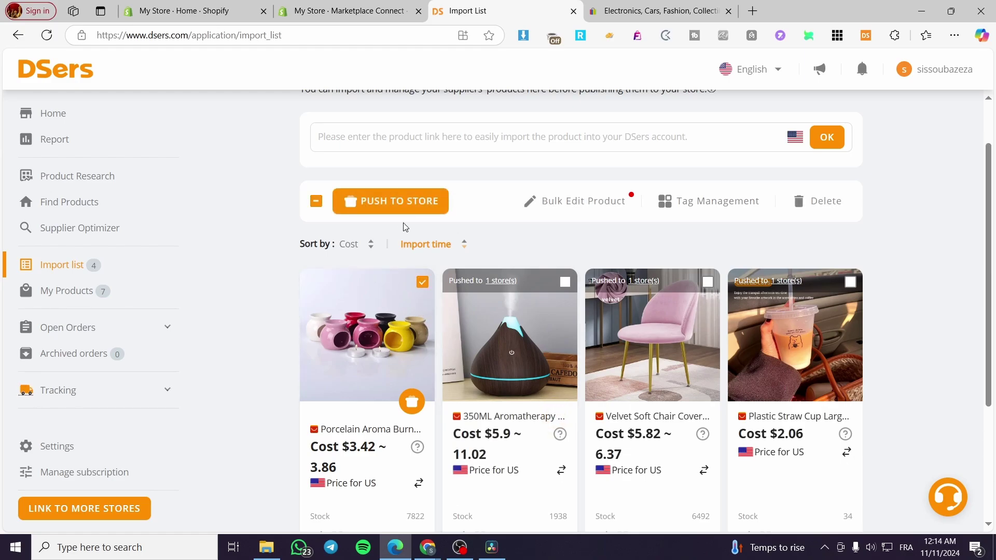
click(402, 202)
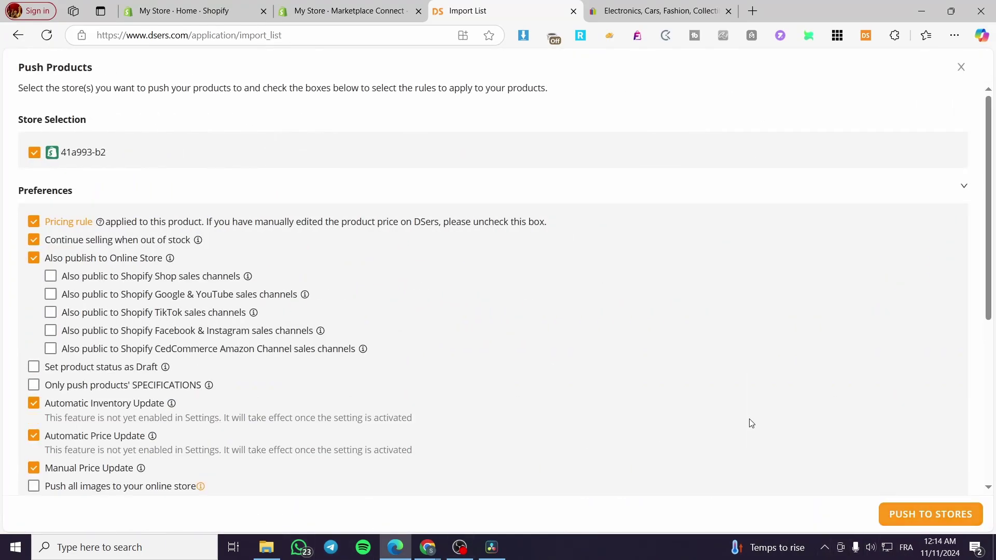
click(133, 159)
click(67, 155)
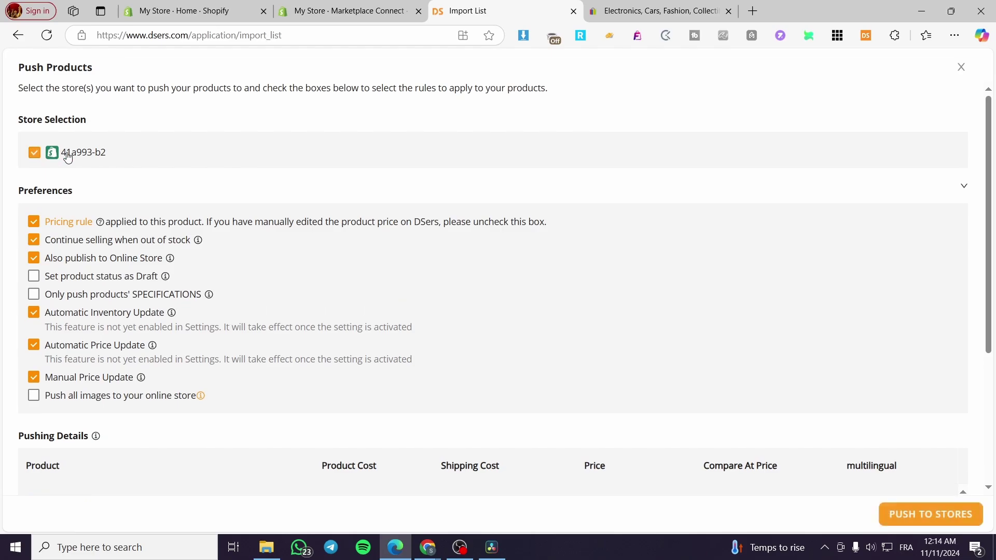
scroll(892, 490, down, 2)
scroll(571, 341, down, 2)
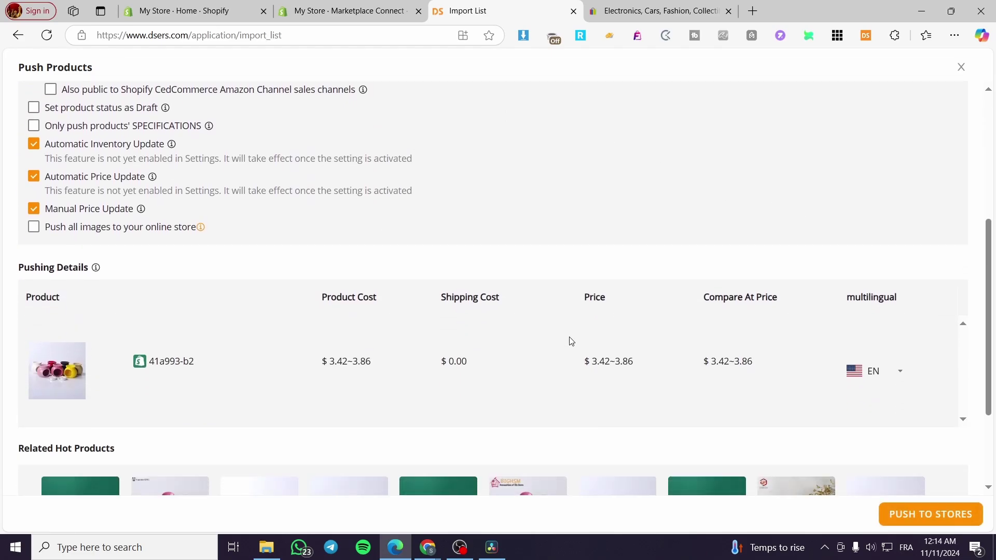
scroll(761, 316, down, 2)
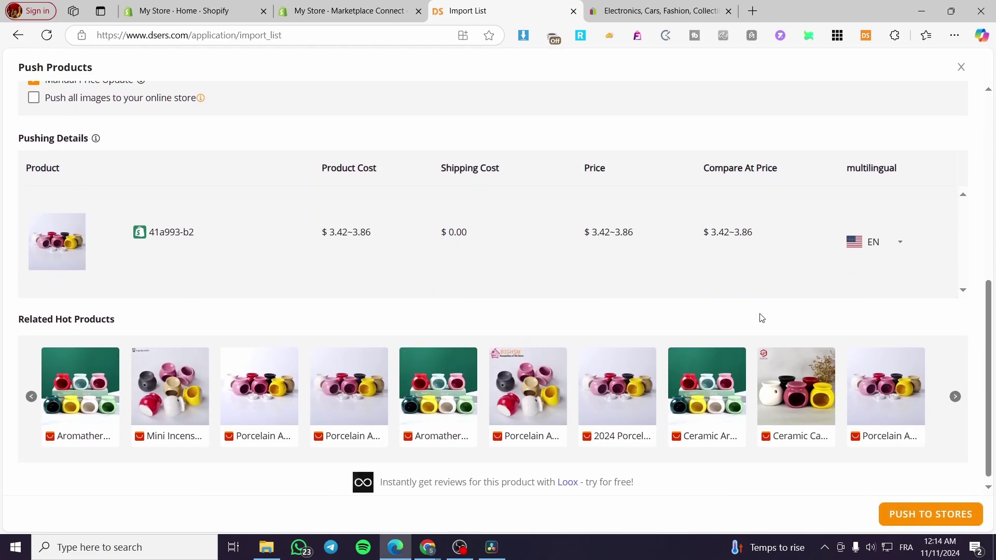
scroll(631, 295, up, 3)
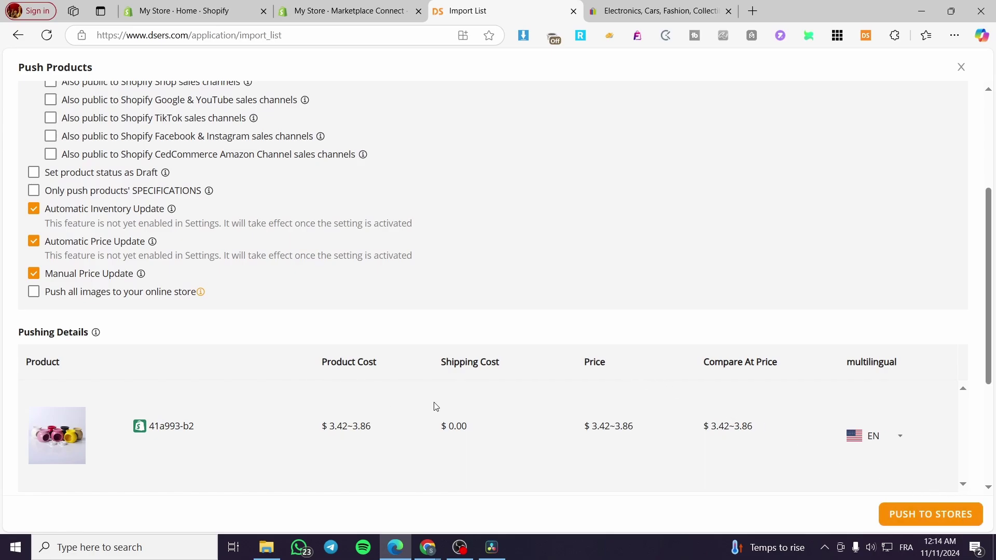
click(954, 512)
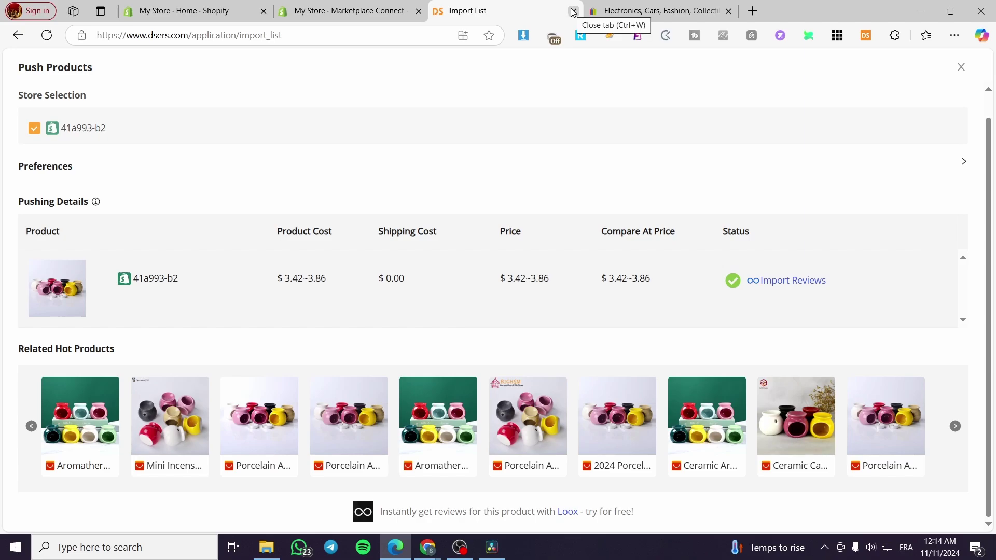
Switch to the Shopify admin, find the pushed porcelain aroma burner among the products, and open its page
click(353, 10)
click(213, 9)
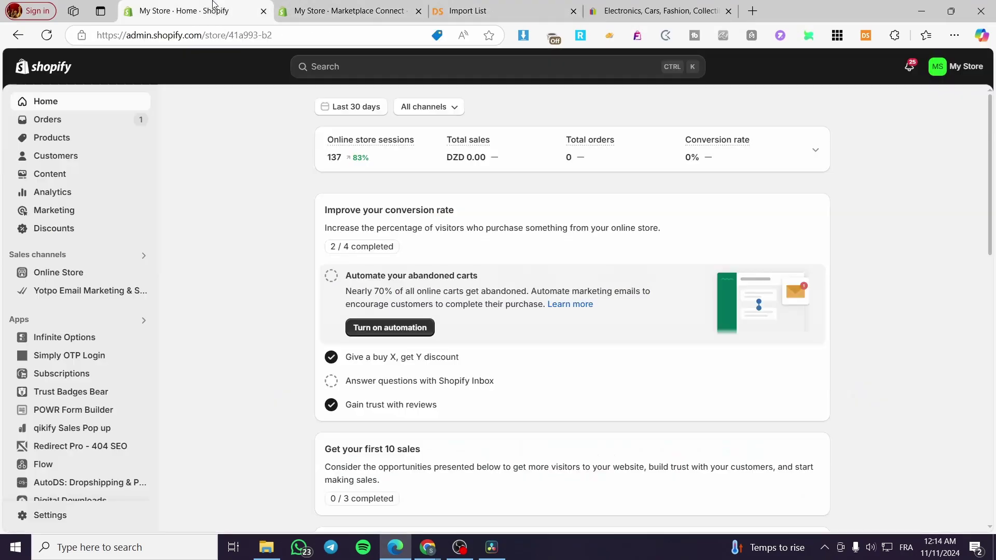
click(52, 137)
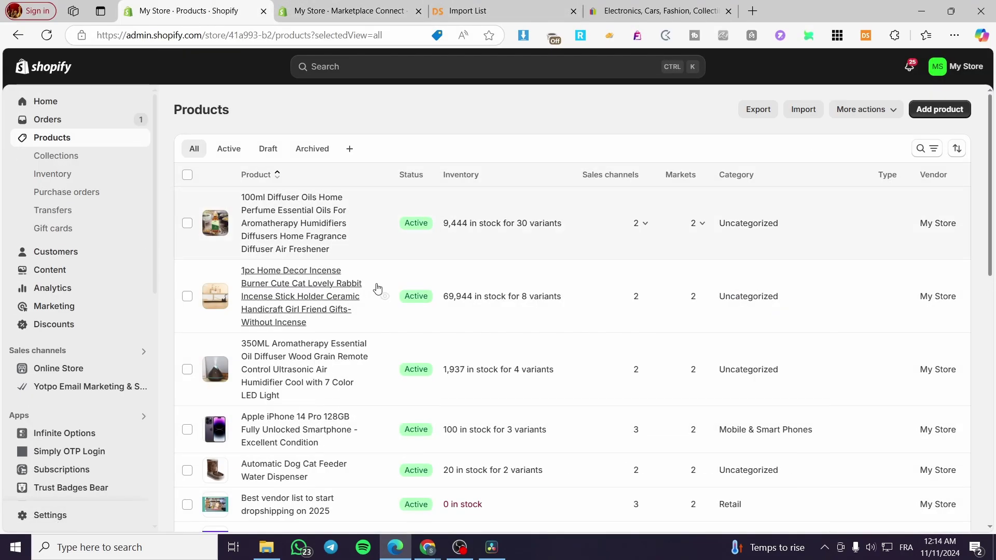
scroll(389, 283, down, 1)
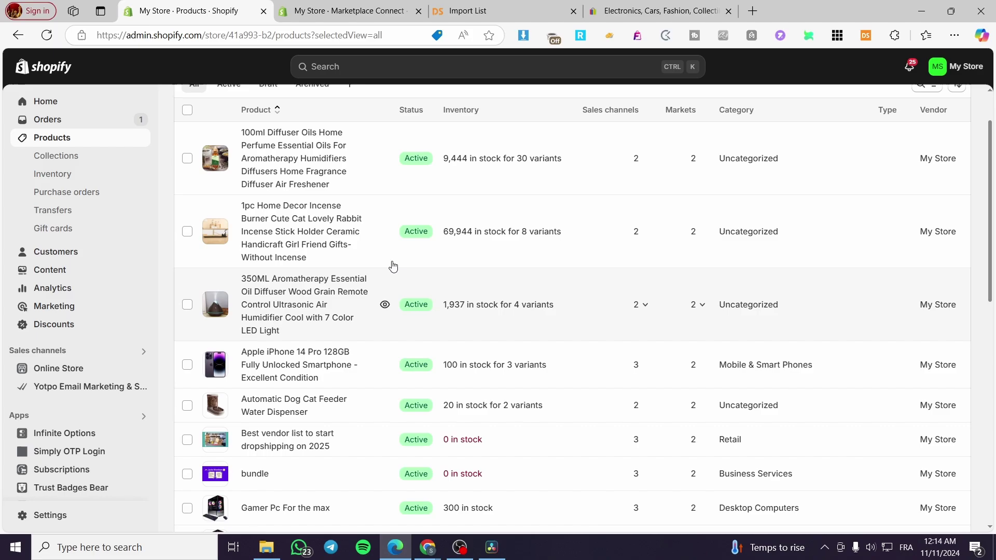
click(373, 5)
click(465, 6)
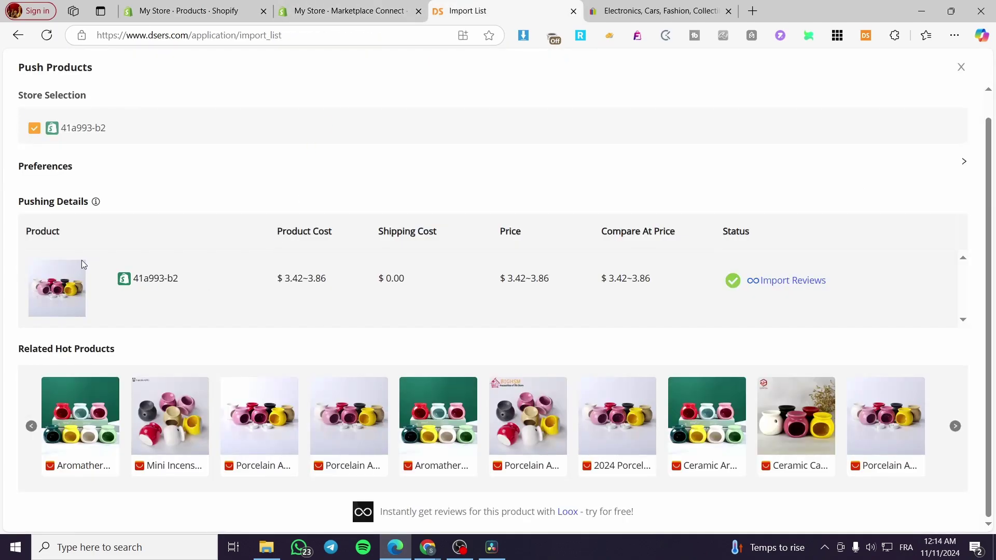
click(171, 13)
scroll(369, 347, down, 6)
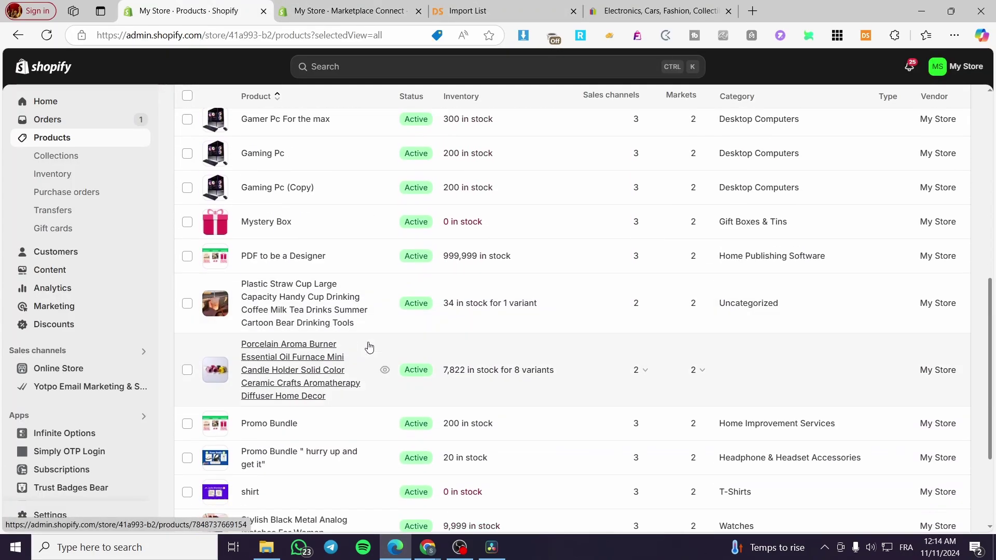
click(279, 351)
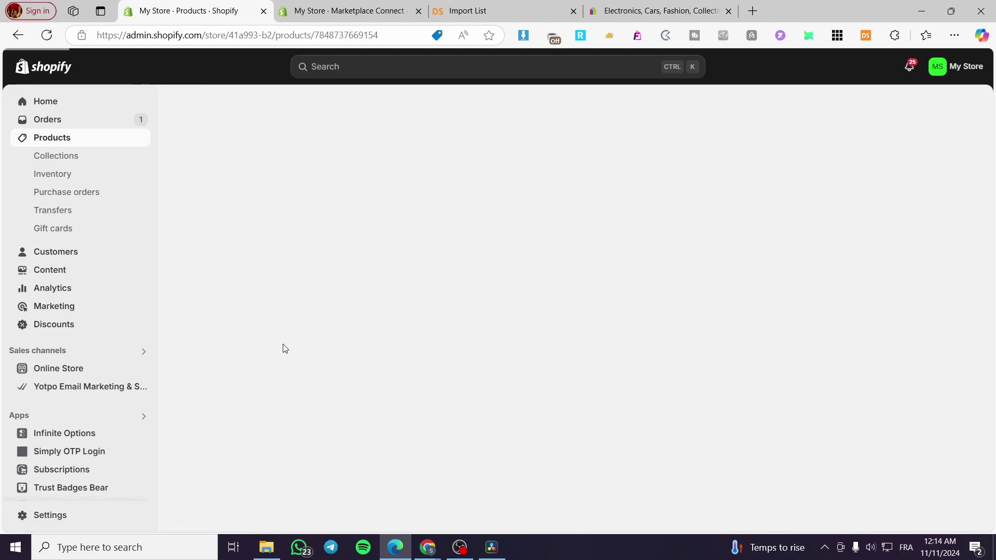
Examine the porcelain aroma burner's description, images, color variants, prices, inventory and metafields in Shopify
scroll(553, 367, down, 10)
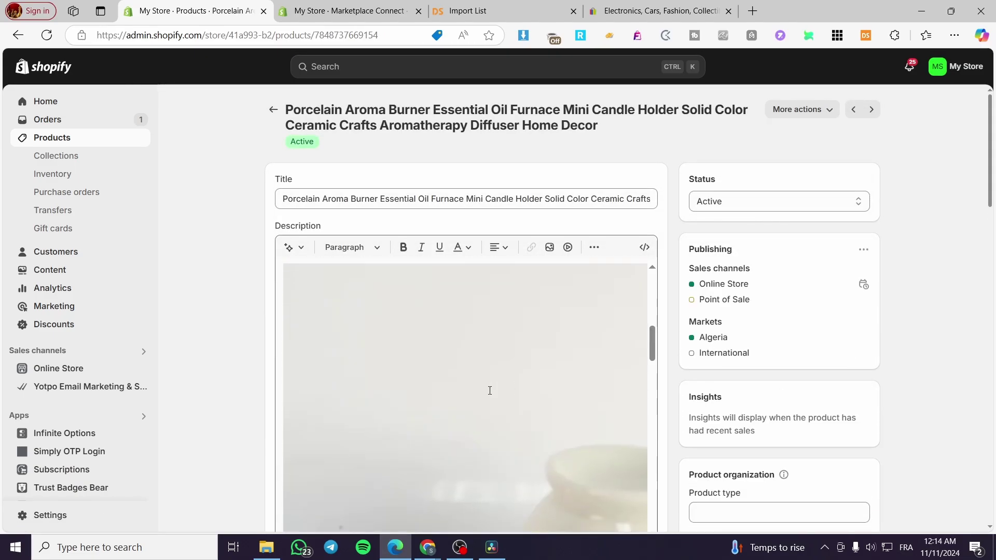
scroll(376, 388, up, 10)
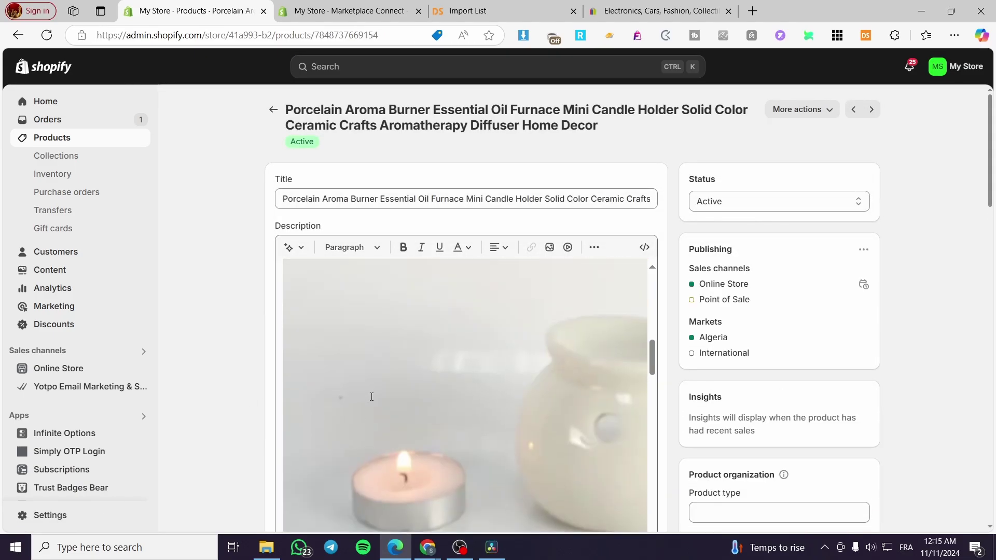
scroll(744, 356, down, 15)
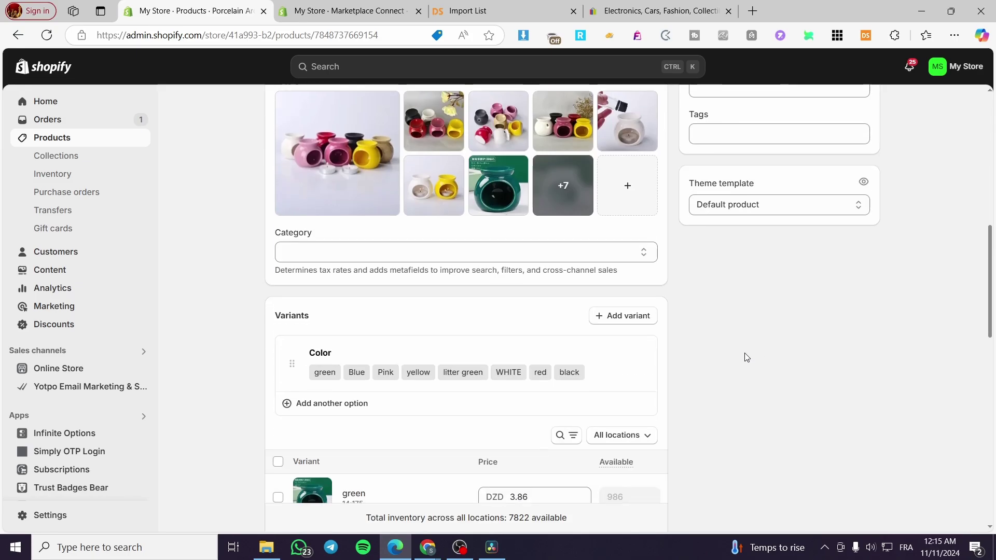
scroll(511, 318, down, 5)
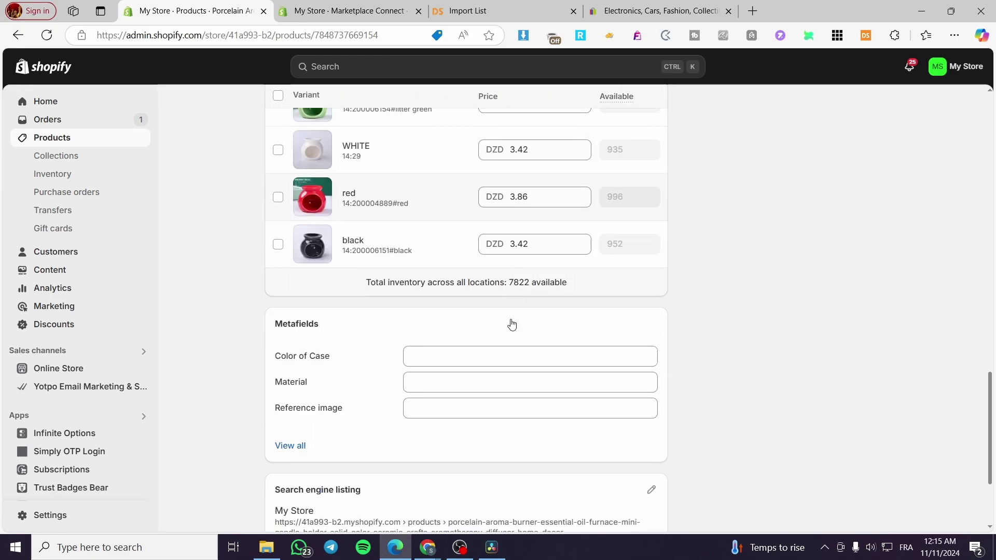
scroll(519, 275, up, 10)
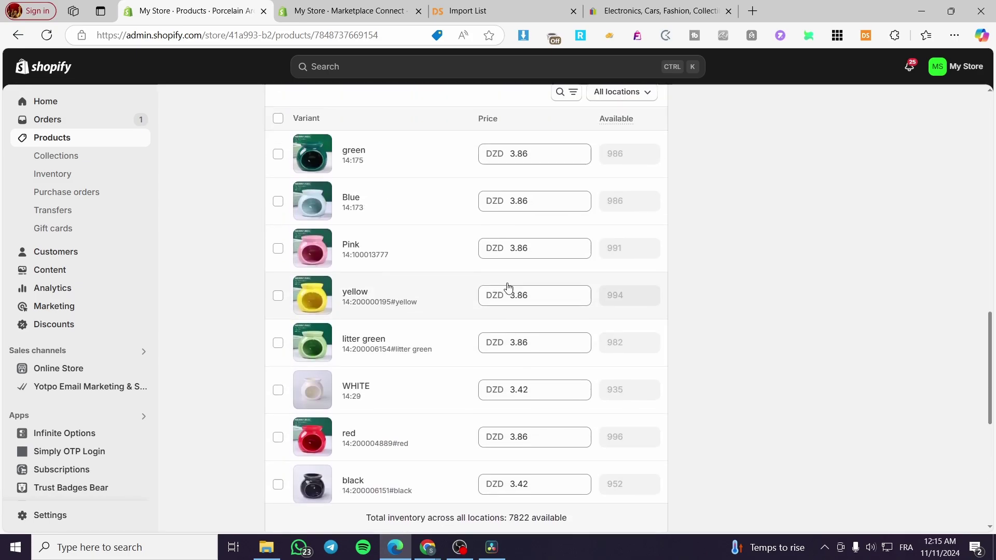
scroll(485, 400, up, 3)
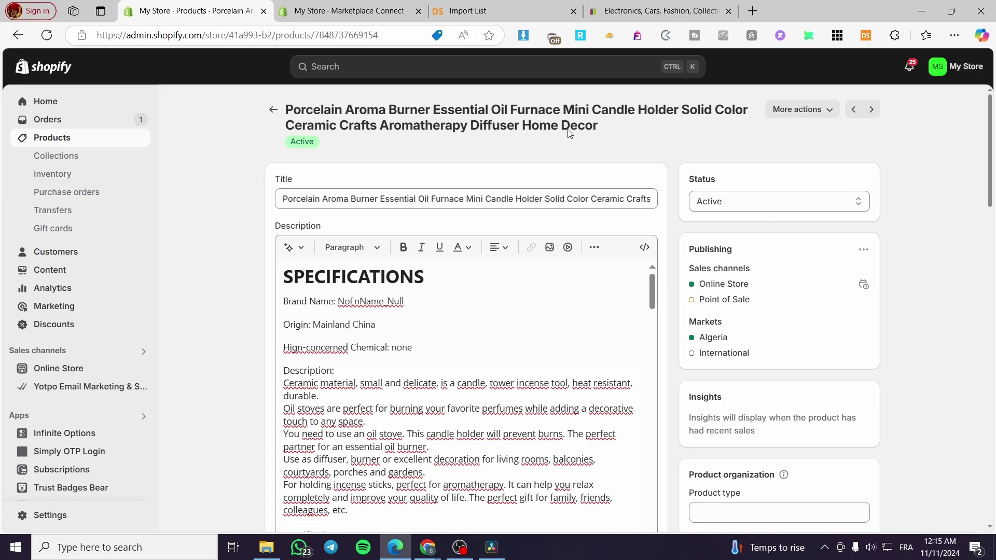
Open the listings in Marketplace Connect and choose the second connected eBay.com account as the marketplace
click(296, 12)
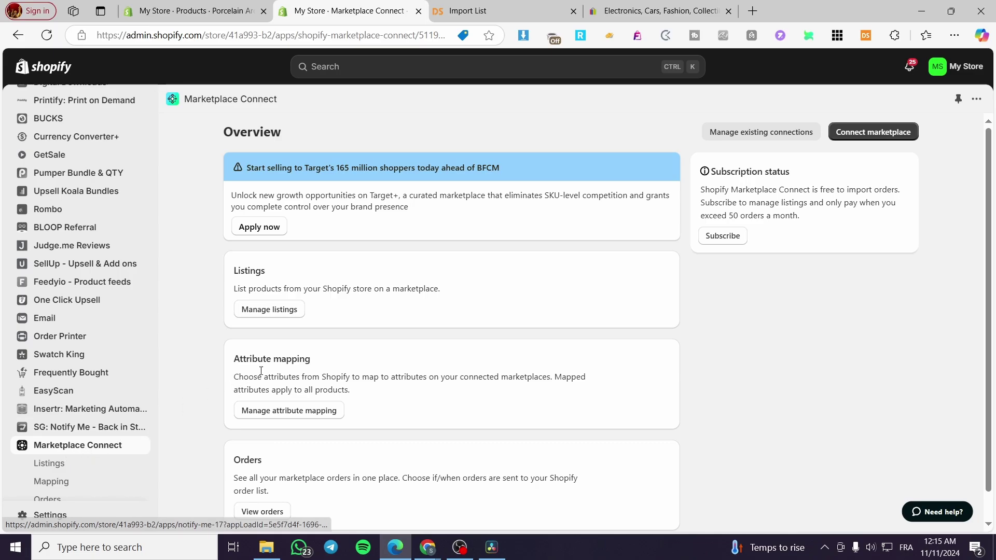
right_click(198, 307)
click(497, 284)
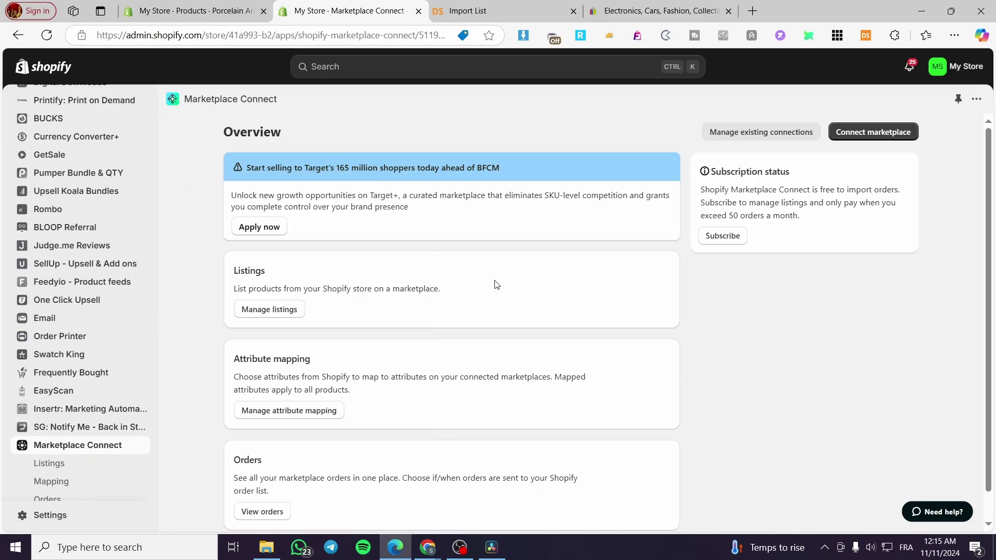
click(274, 309)
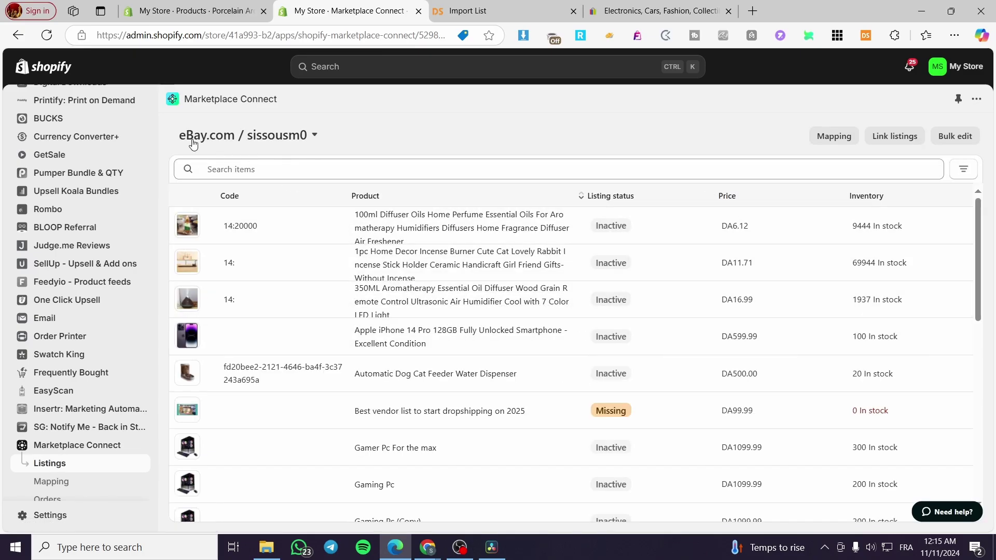
click(323, 137)
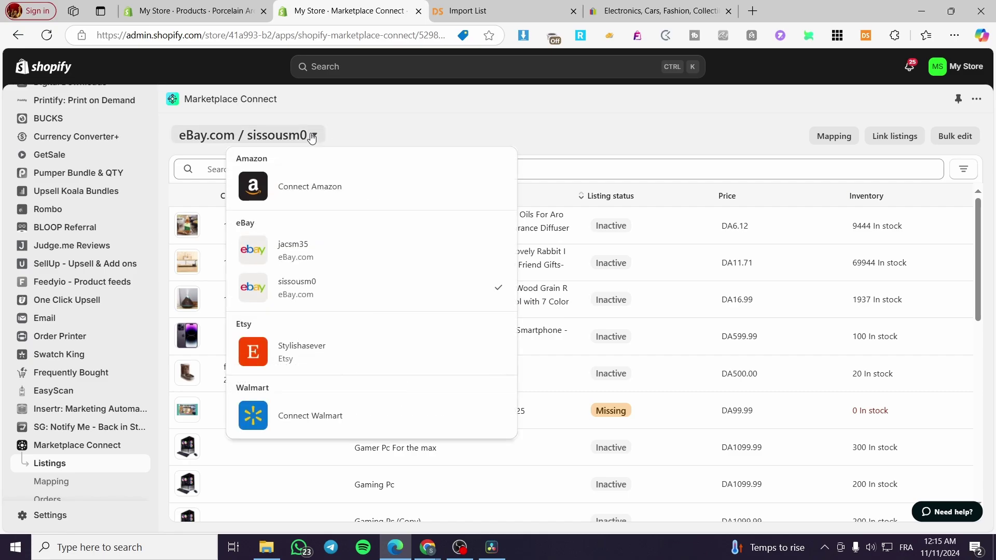
click(307, 290)
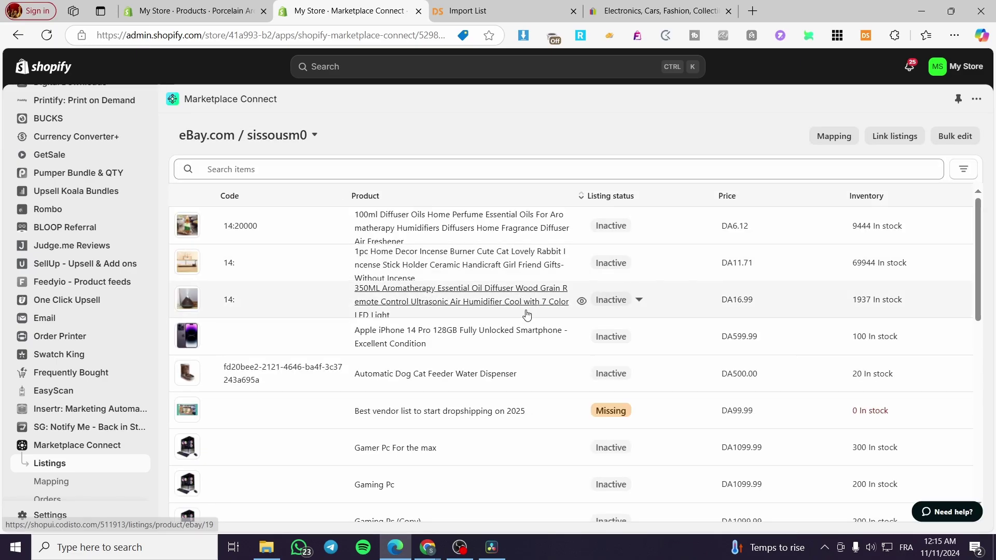
Open the porcelain aroma burner's eBay listing, set the listing to Enabled, and save the change
scroll(353, 343, down, 5)
scroll(354, 343, down, 1)
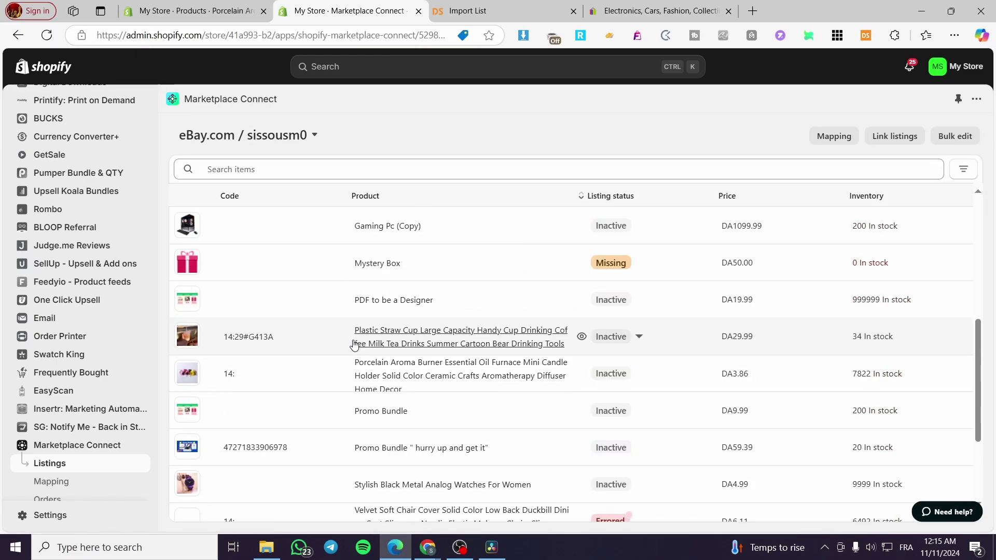
click(275, 378)
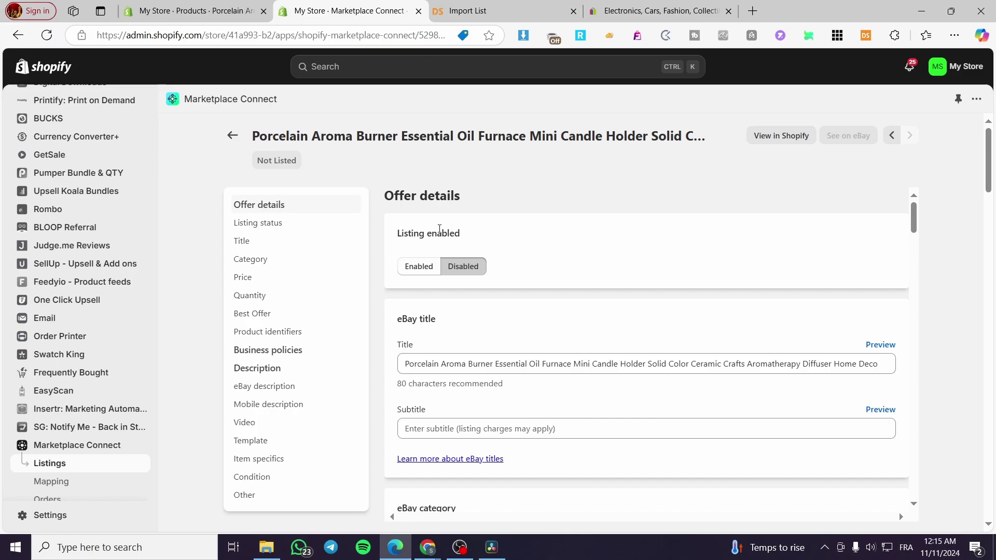
click(420, 268)
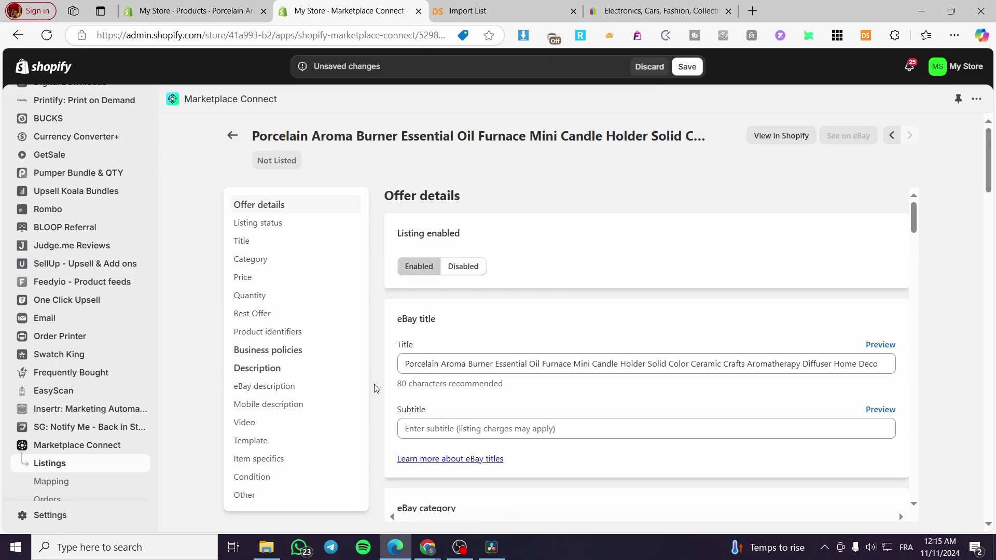
click(679, 74)
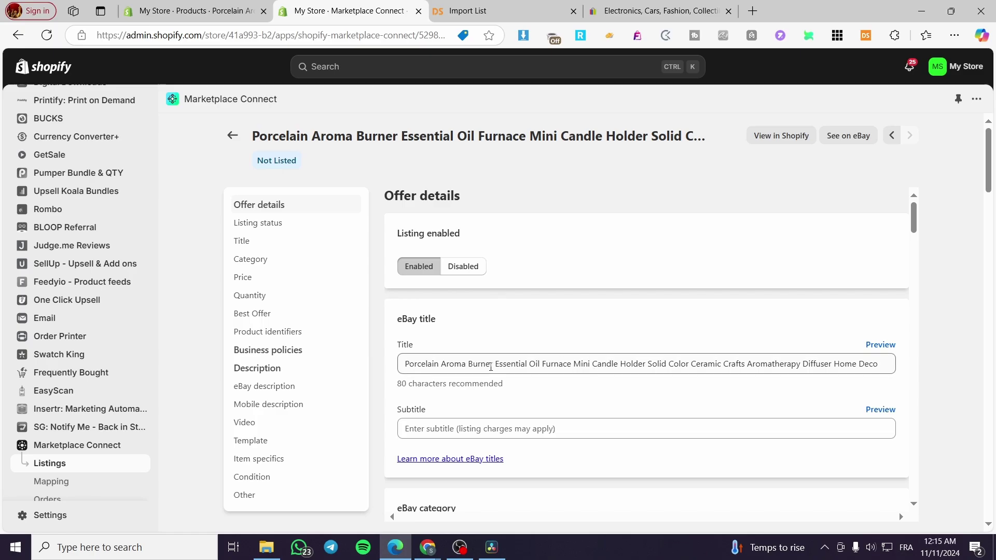
Examine the eBay listing's title, category, price operator options, quantity, Best Offer, product identifiers and business policies
scroll(451, 338, down, 1)
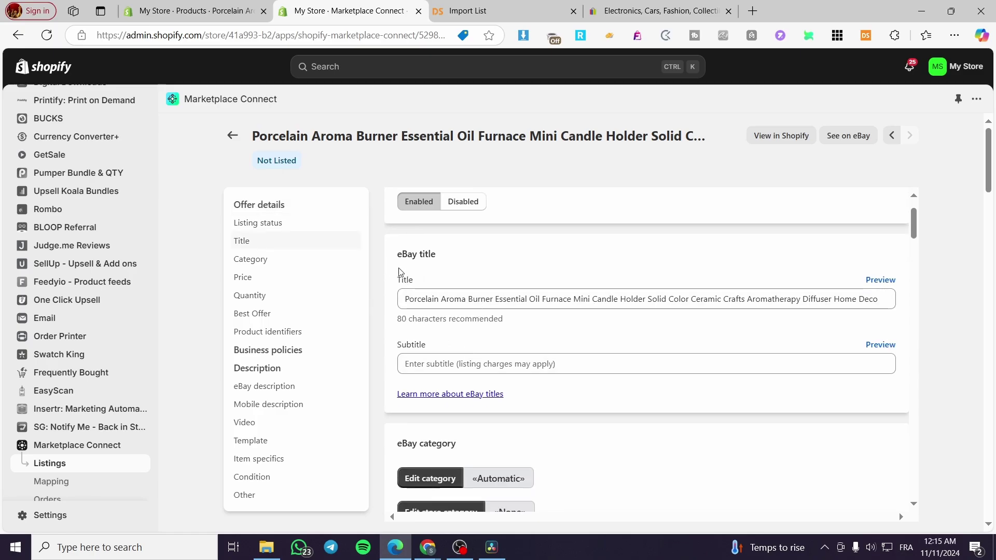
scroll(544, 286, down, 3)
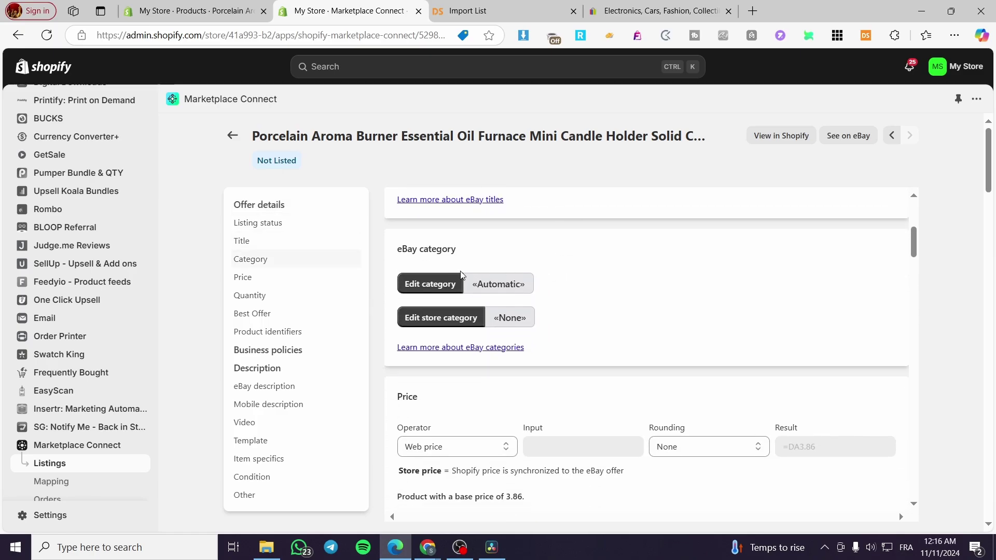
scroll(470, 265, down, 1)
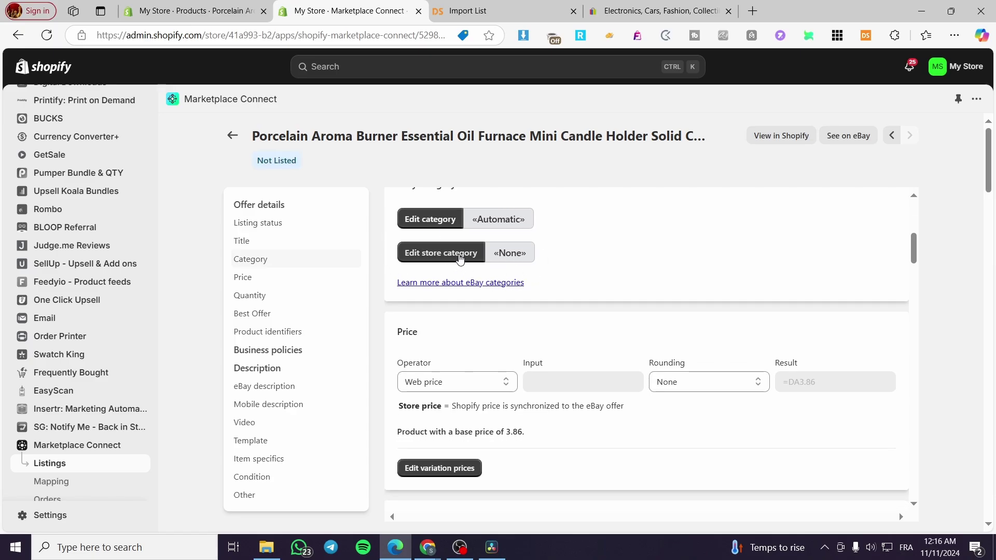
scroll(587, 262, down, 2)
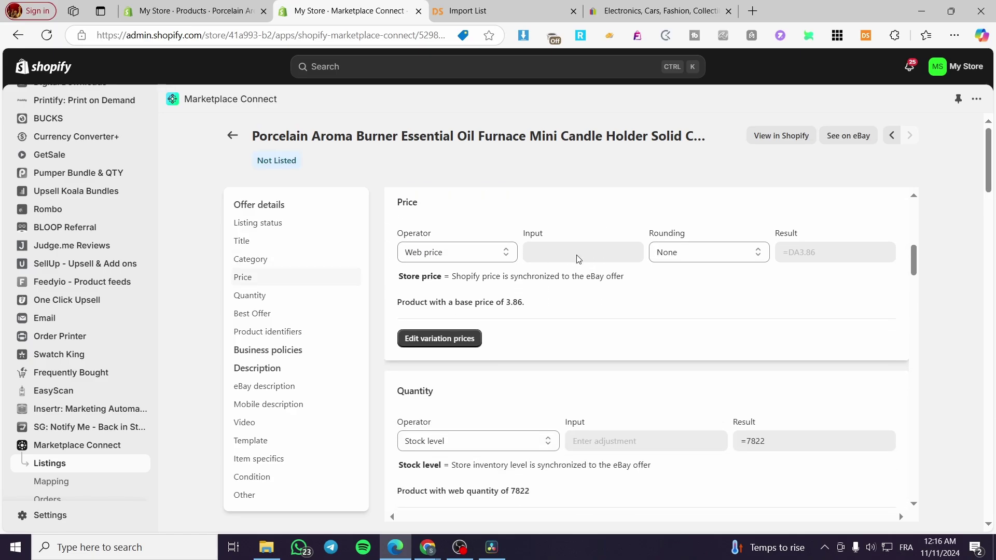
click(470, 258)
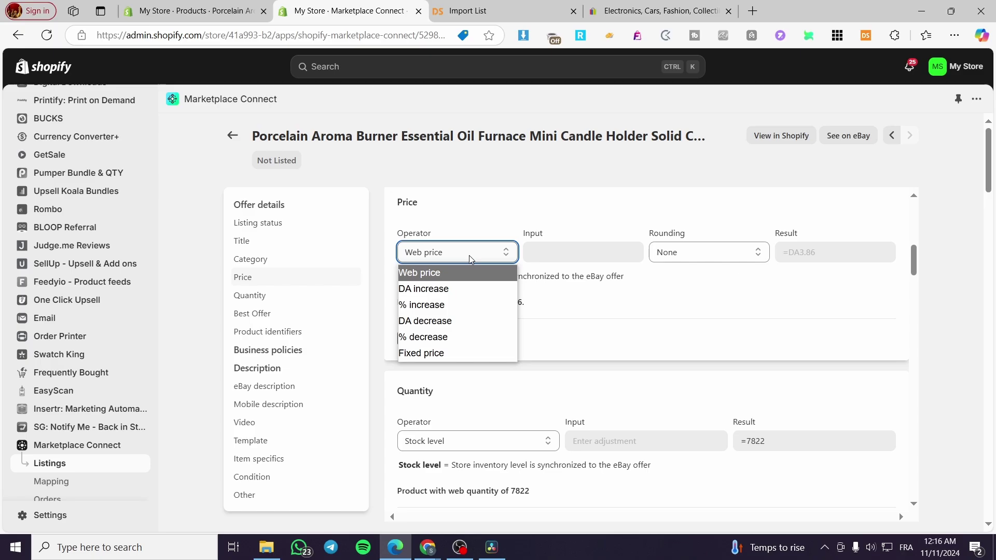
click(551, 319)
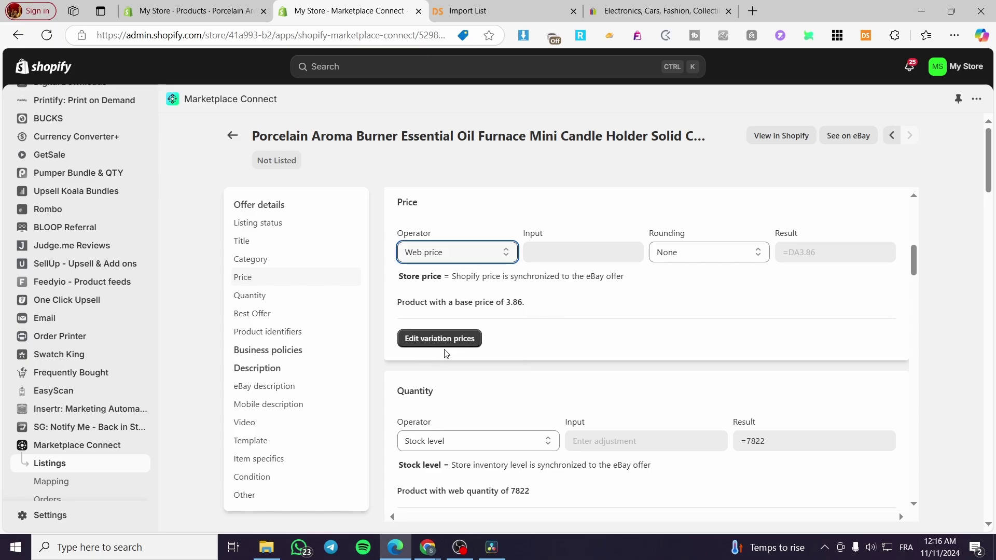
scroll(522, 342, down, 2)
scroll(522, 342, down, 2)
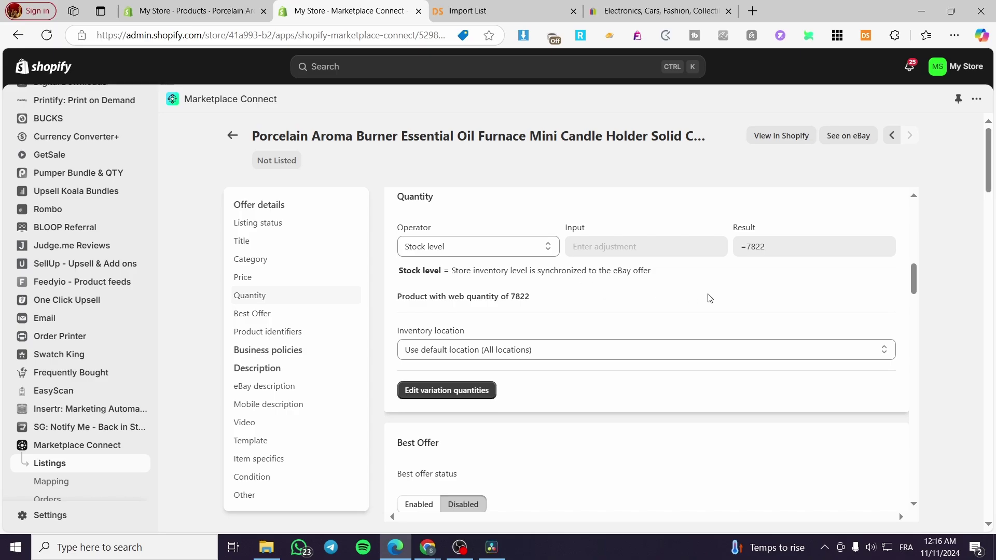
scroll(669, 275, down, 3)
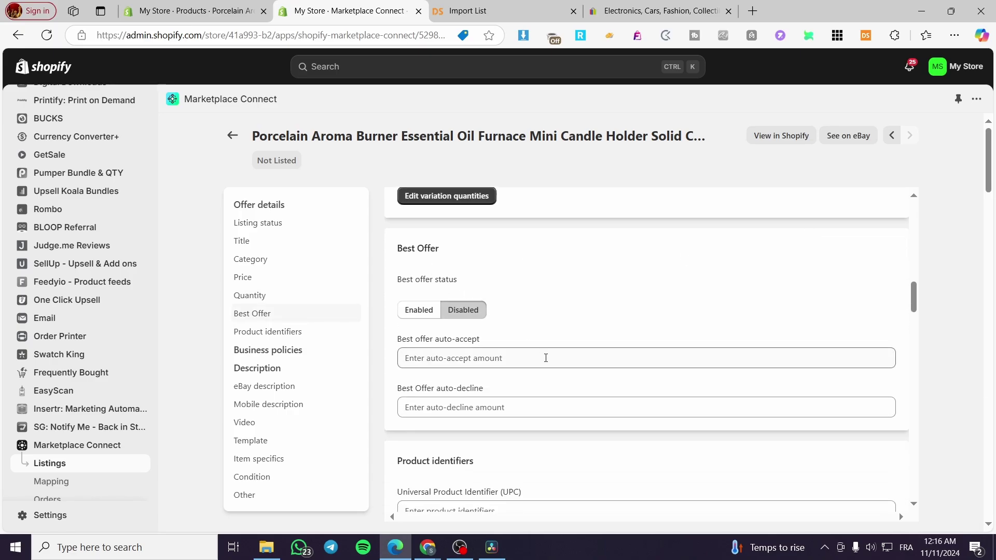
scroll(545, 358, down, 2)
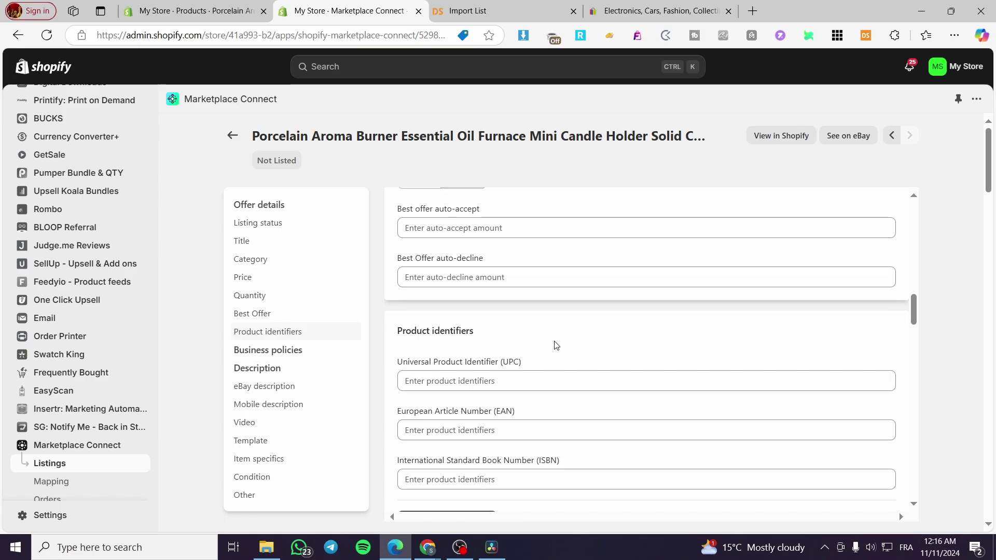
scroll(556, 345, down, 2)
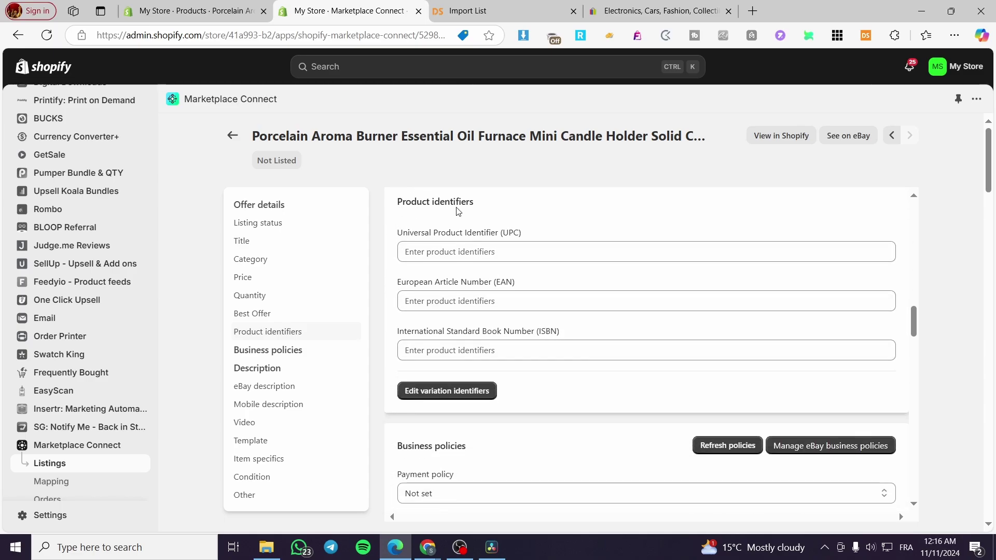
scroll(492, 228, down, 2)
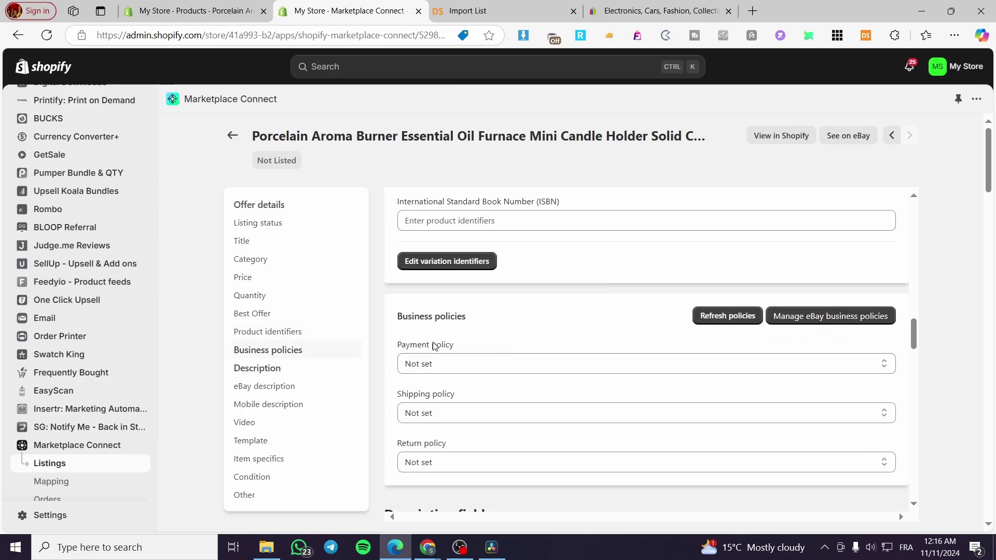
scroll(502, 319, down, 1)
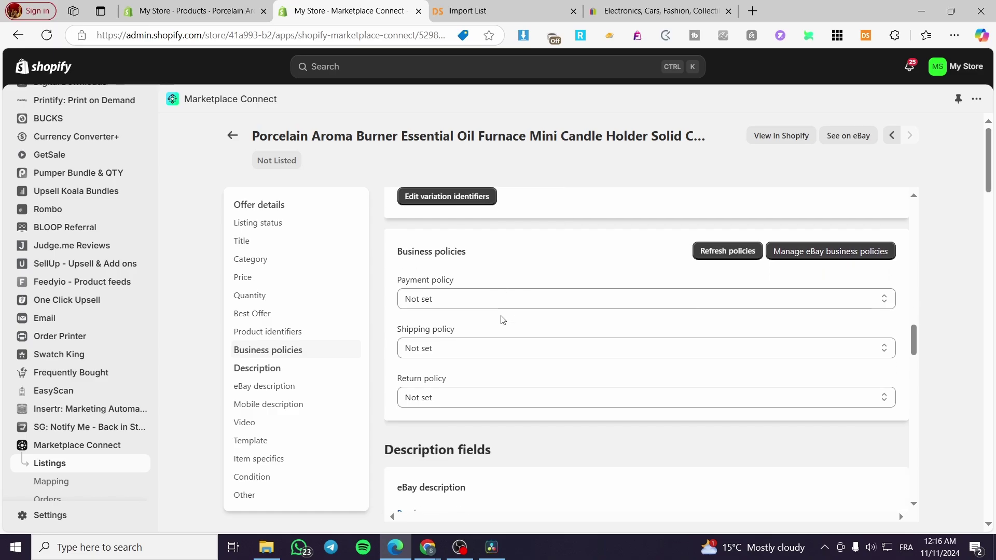
Examine the listing's description fields, video, template, item specifics, condition and other fields, including dimensions and cross border trade
scroll(729, 309, down, 4)
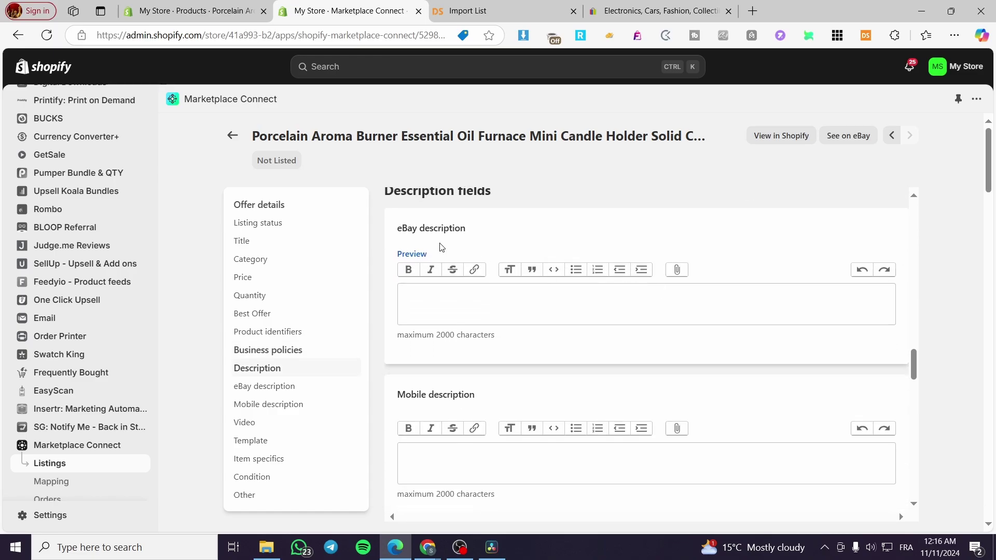
scroll(549, 294, down, 2)
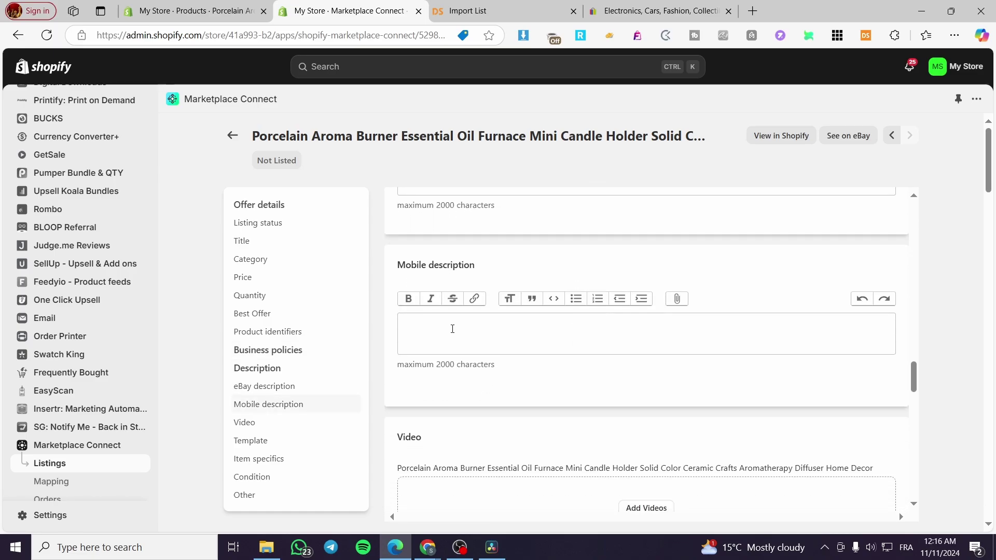
scroll(627, 362, down, 2)
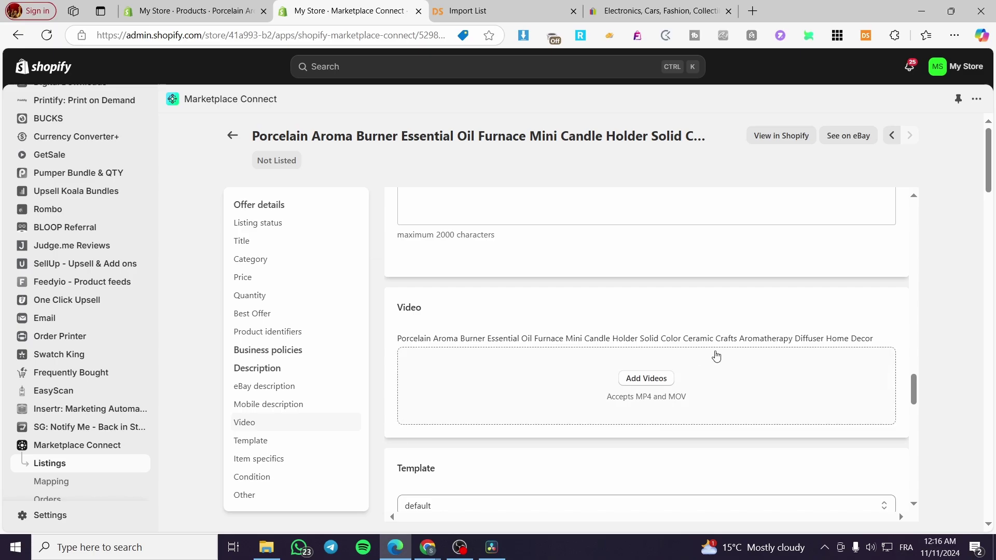
scroll(606, 377, down, 2)
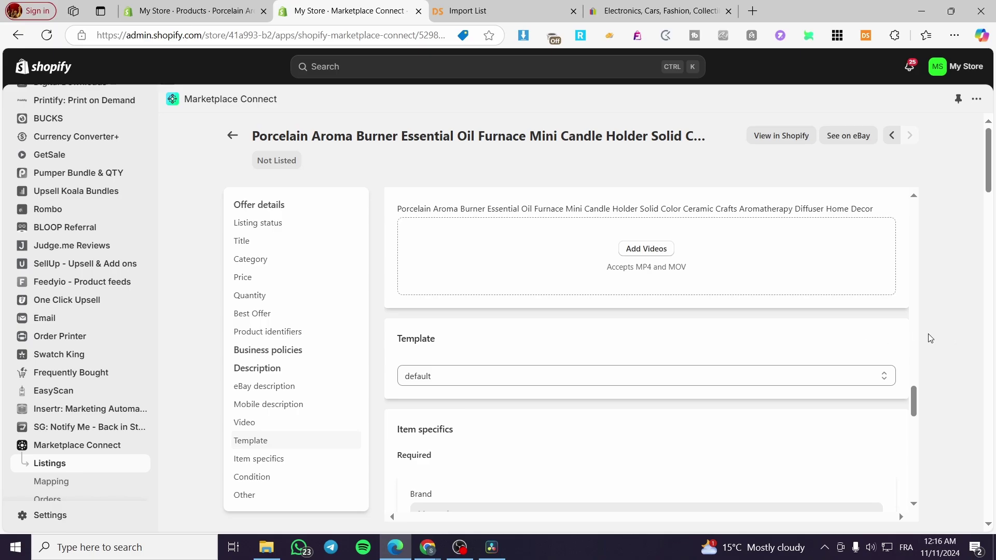
scroll(744, 340, down, 3)
click(447, 247)
click(450, 253)
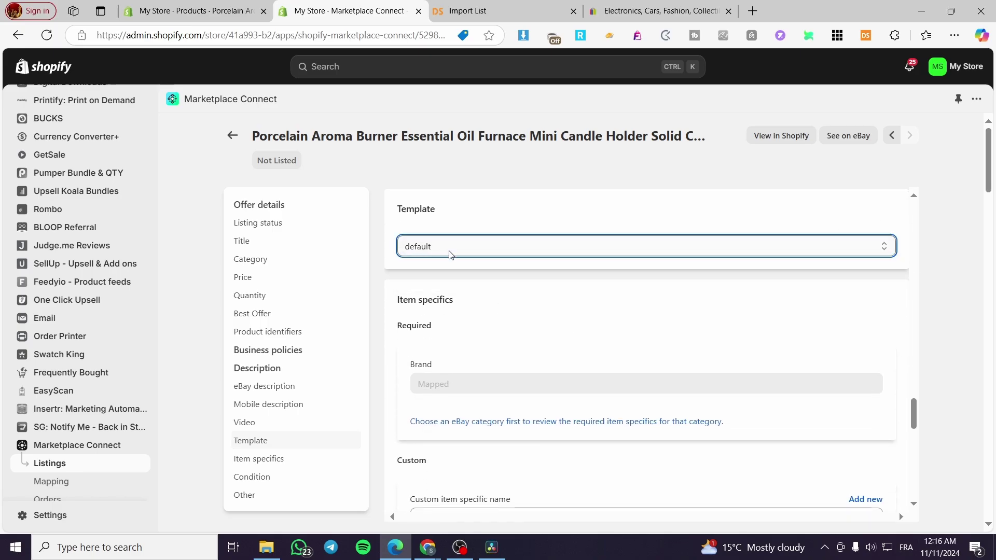
scroll(449, 254, down, 1)
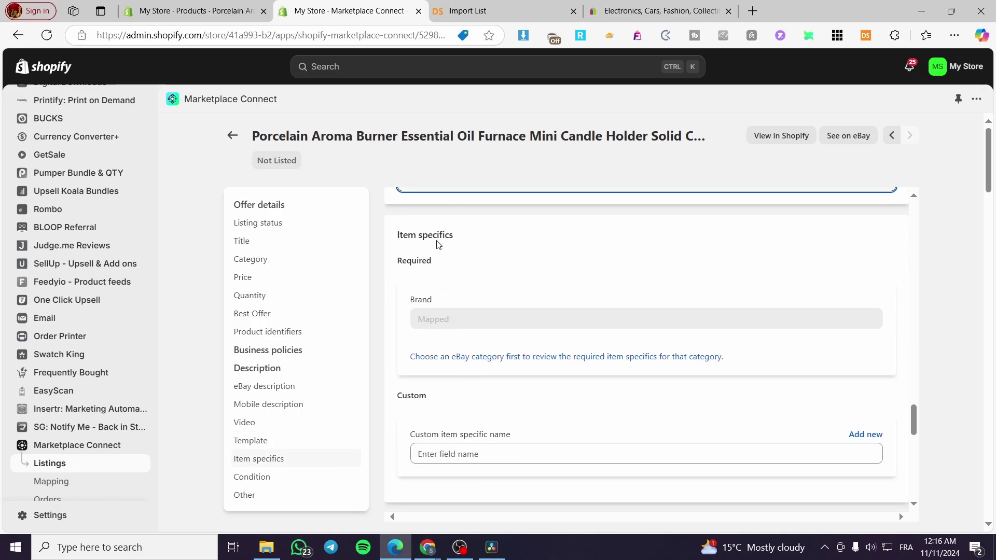
scroll(527, 260, down, 4)
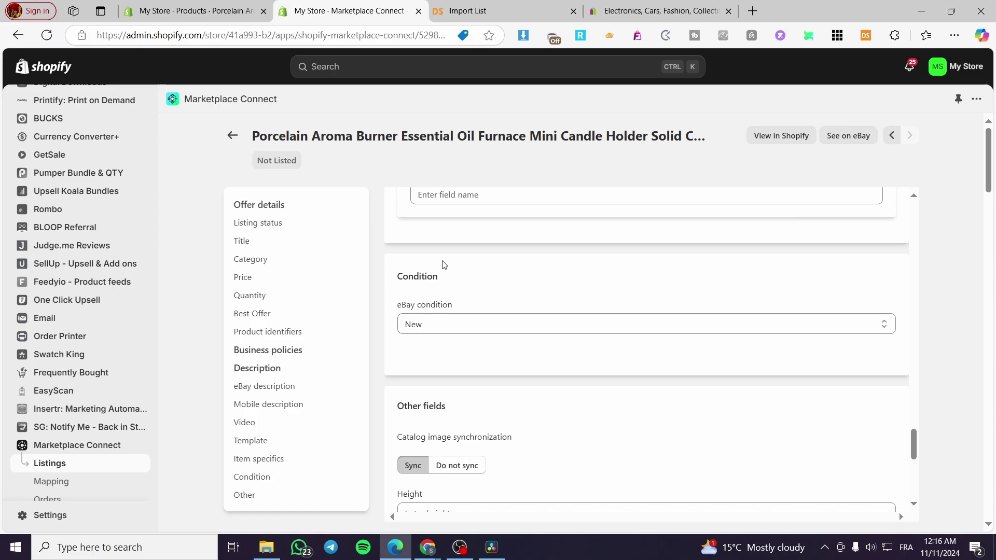
scroll(449, 303, up, 2)
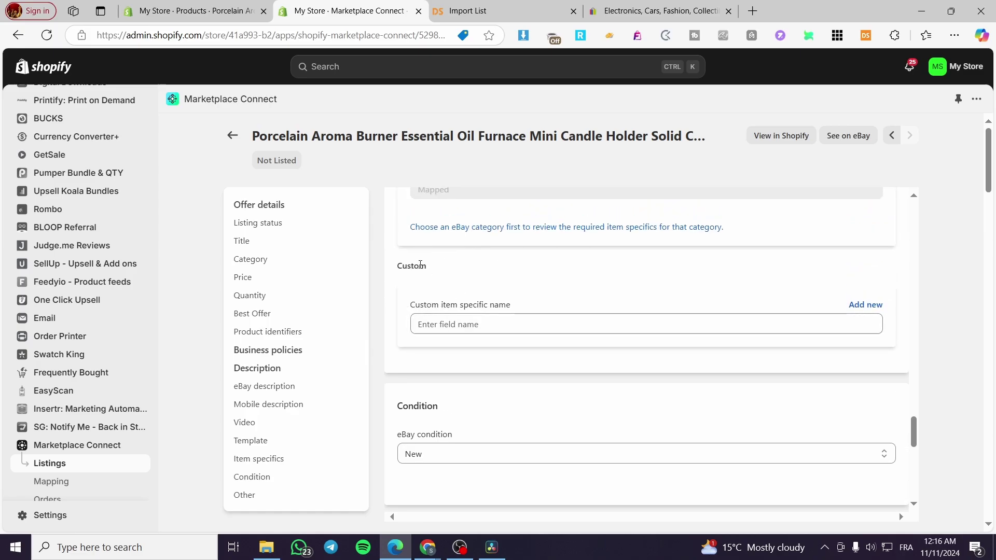
scroll(526, 320, down, 3)
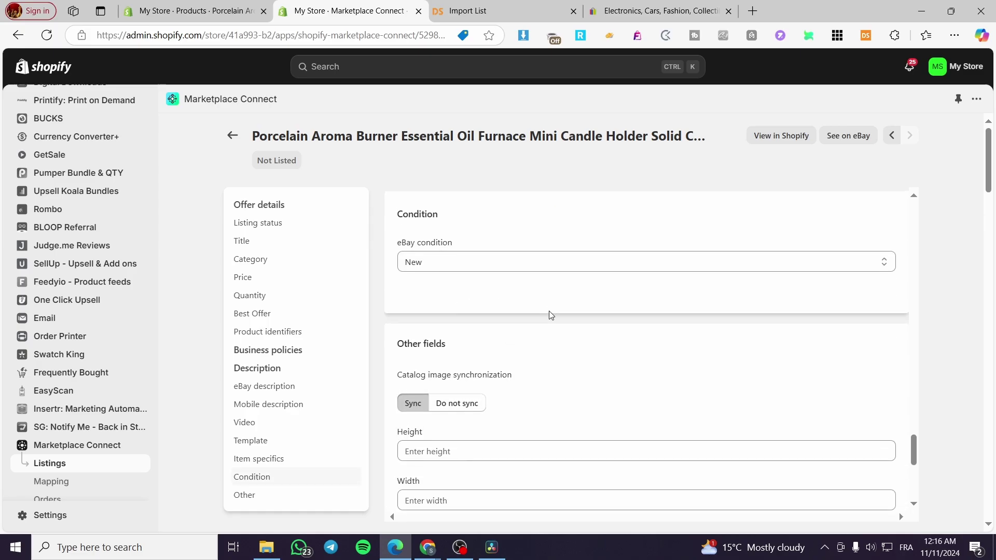
scroll(550, 315, up, 2)
scroll(553, 335, down, 2)
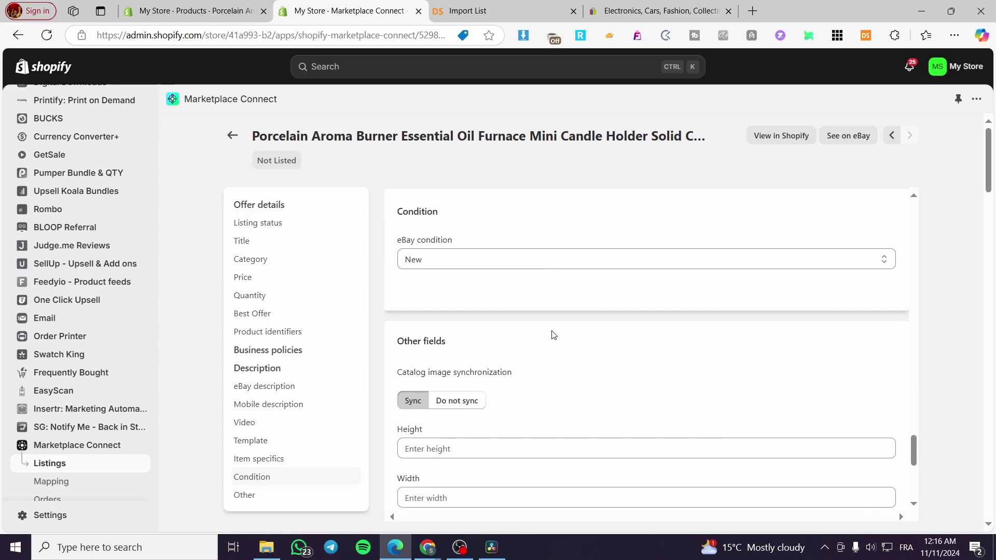
scroll(441, 348, down, 1)
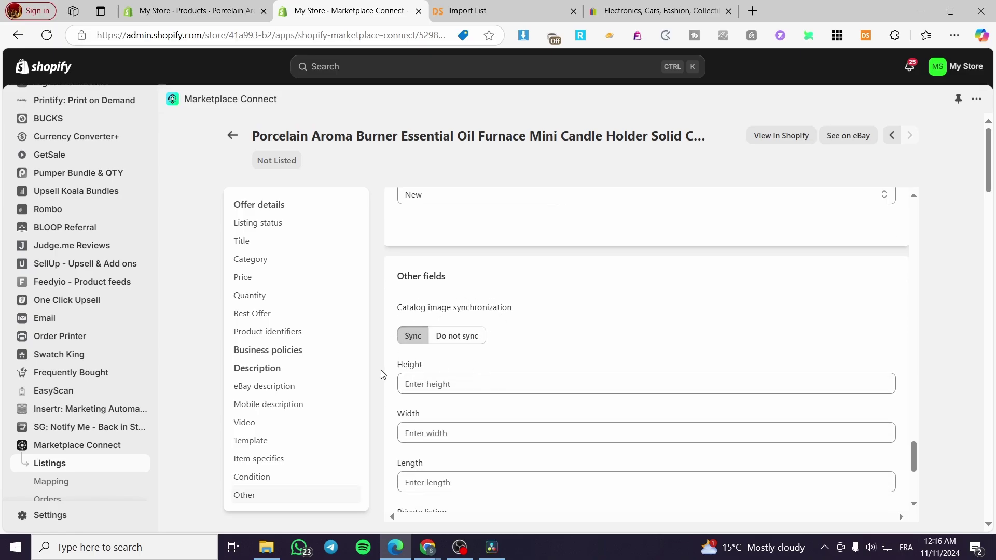
scroll(440, 347, down, 2)
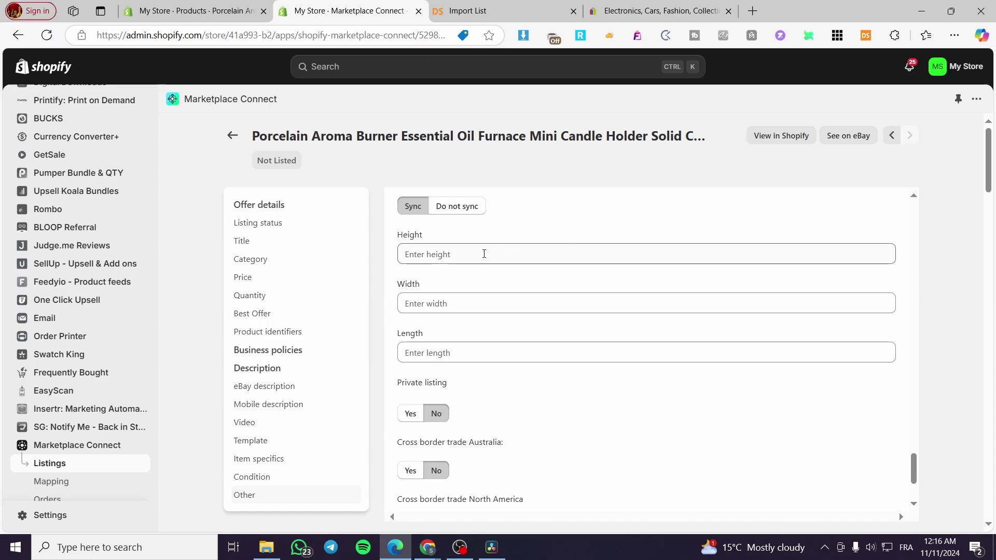
scroll(570, 340, down, 2)
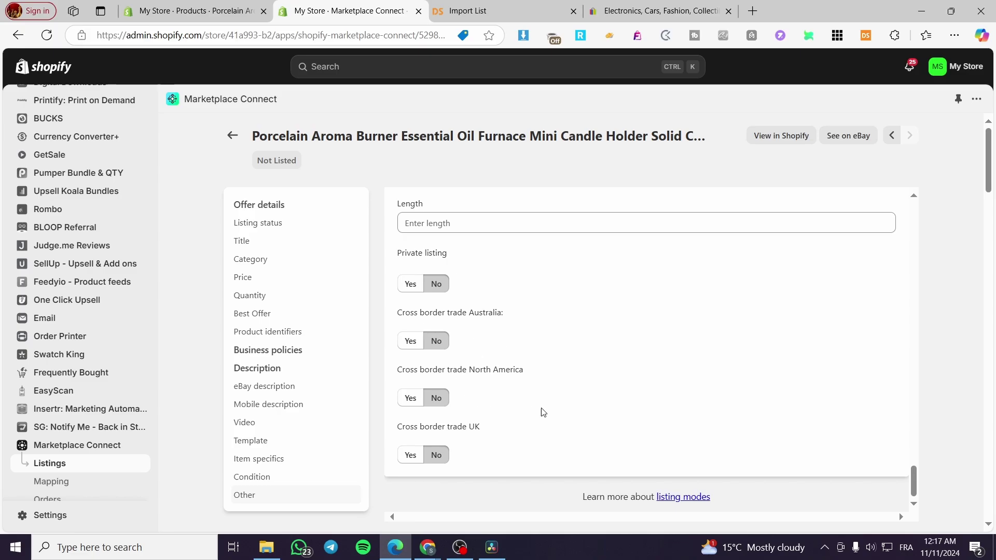
scroll(586, 408, down, 1)
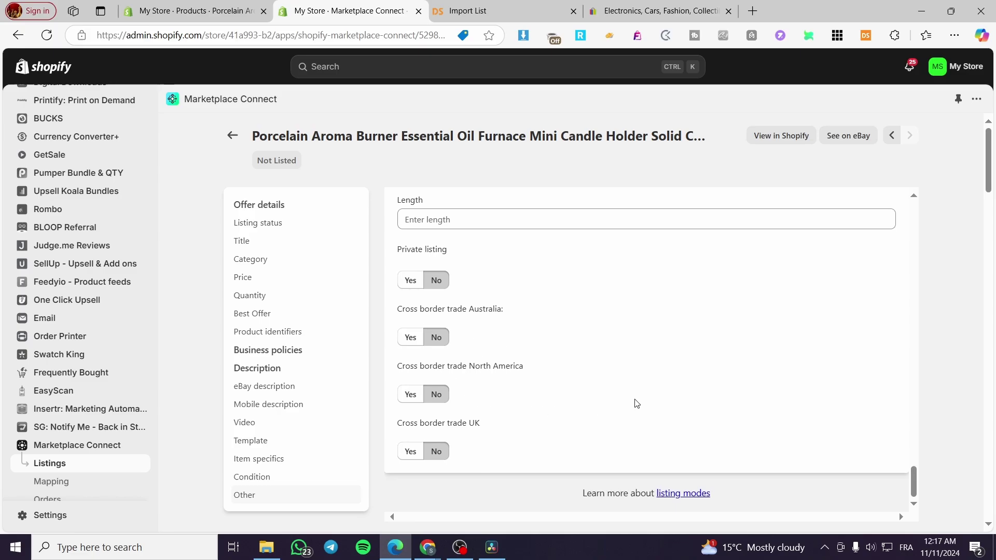
Open the offer status details for the Not Listed product, read the listed errors, and close them
click(286, 166)
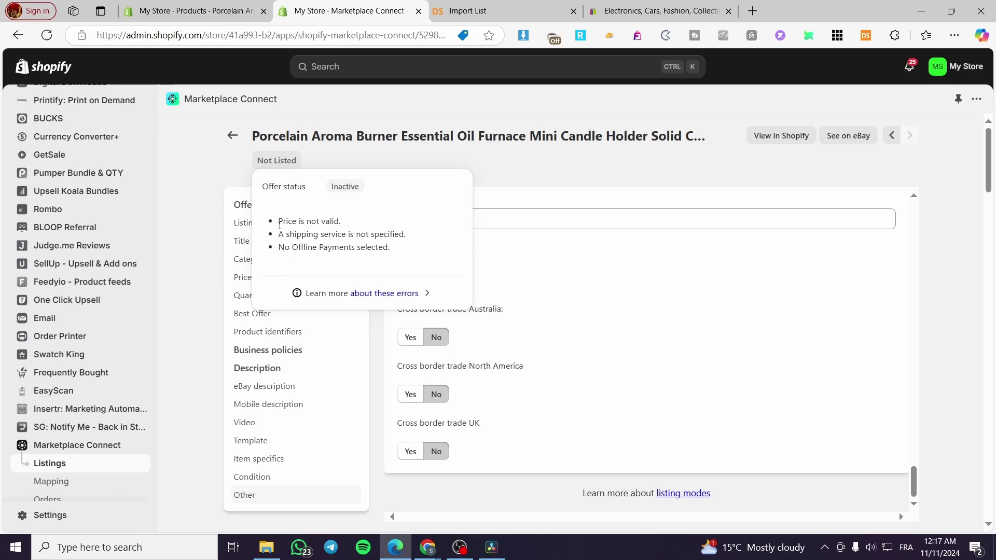
drag(279, 225, 333, 224)
click(306, 223)
click(564, 274)
click(638, 10)
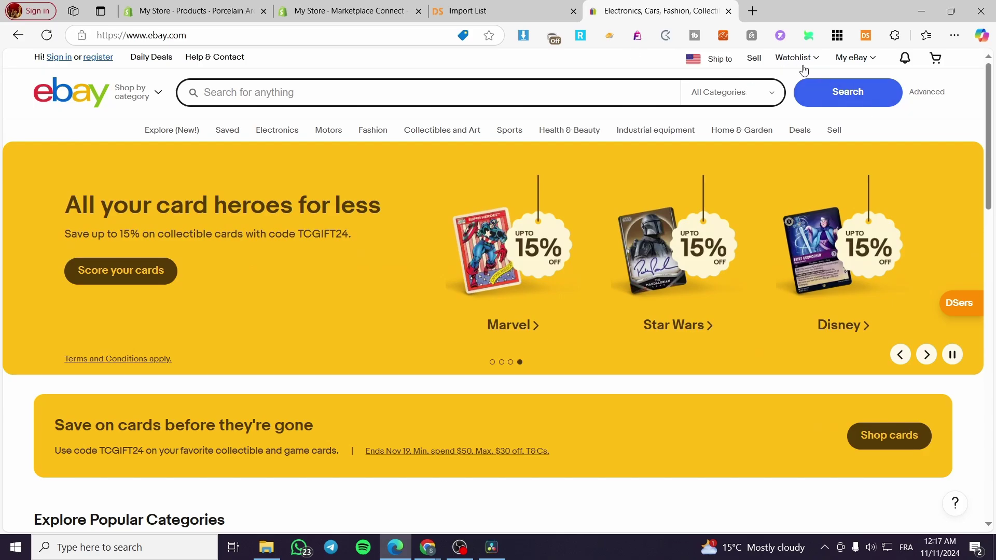
click(361, 11)
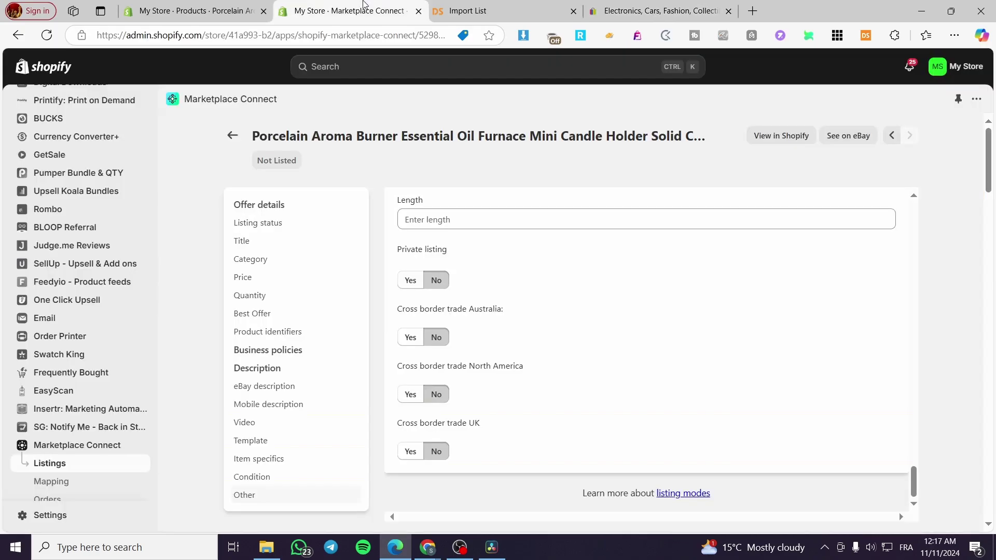
click(467, 10)
click(347, 10)
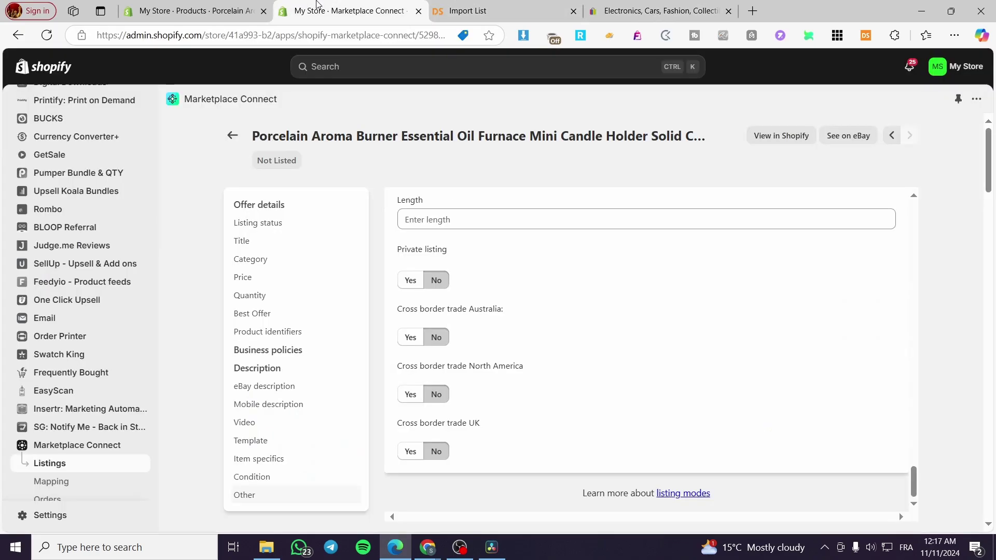